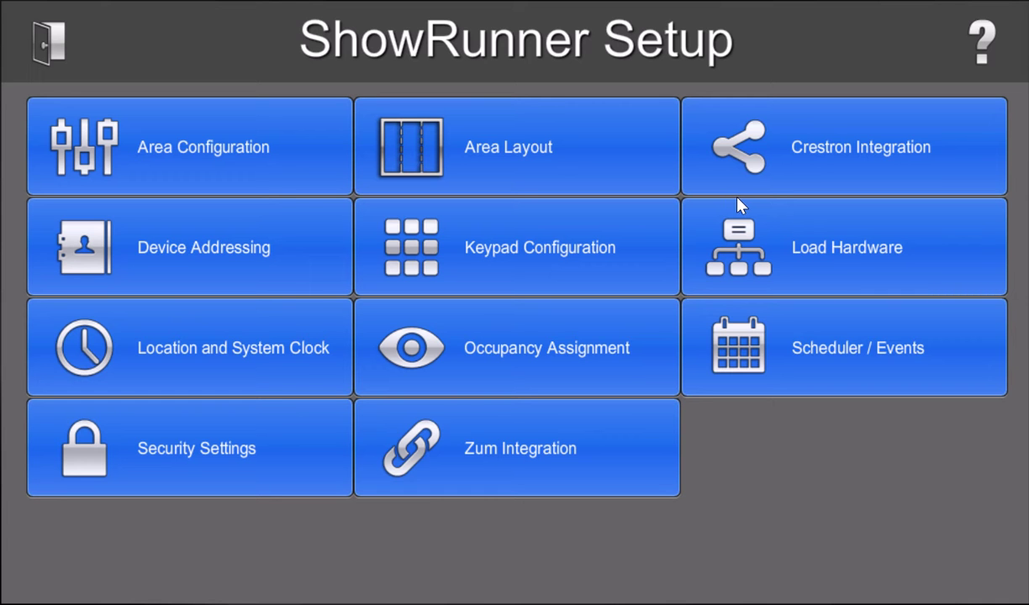
# Step: Add a new load with Loop ID 2 and Load Index/Channel 2 to the DIN-DALI-2 load controller
pyautogui.click(772, 229)
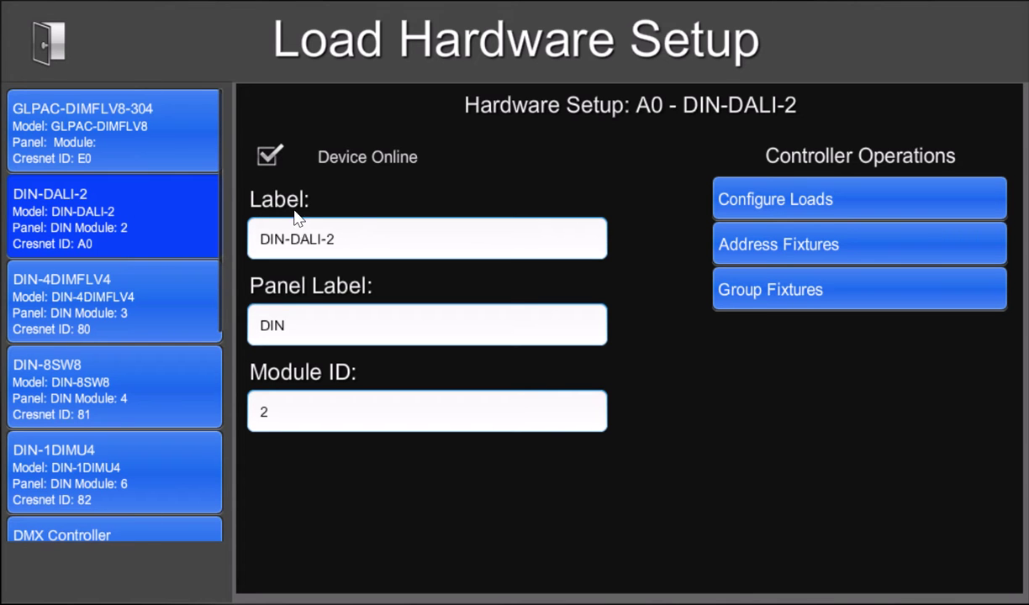
pyautogui.click(743, 207)
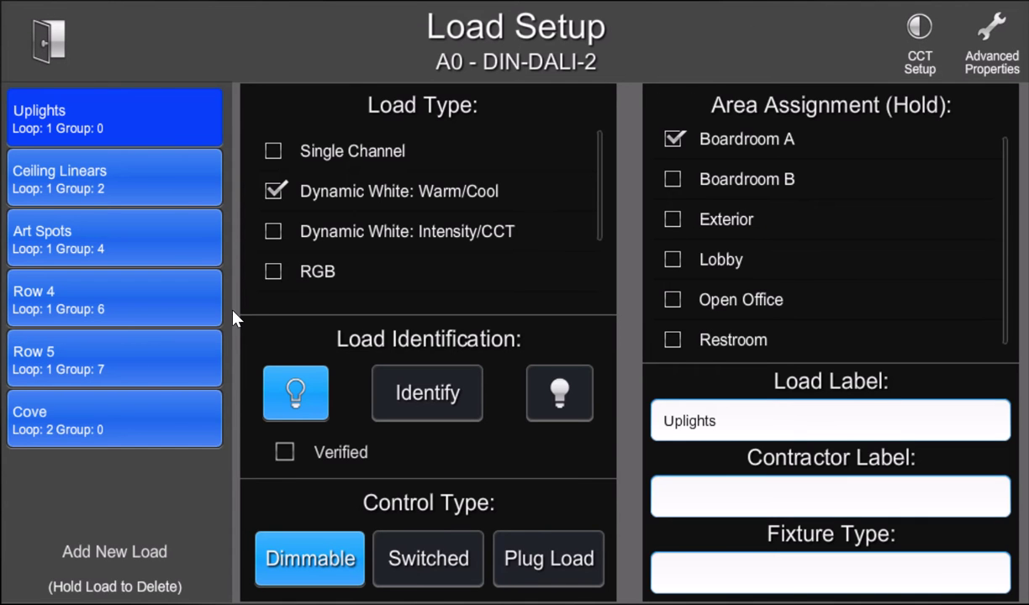
pyautogui.click(132, 558)
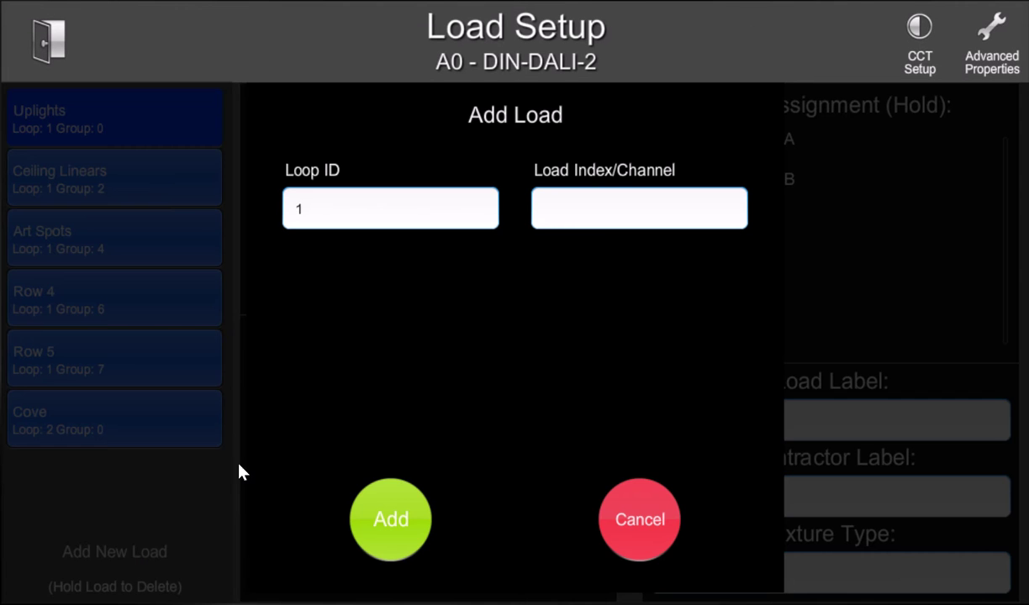
pyautogui.click(389, 203)
pyautogui.press('BackSpace')
pyautogui.write('2')
pyautogui.click(593, 221)
pyautogui.write('2')
pyautogui.click(390, 513)
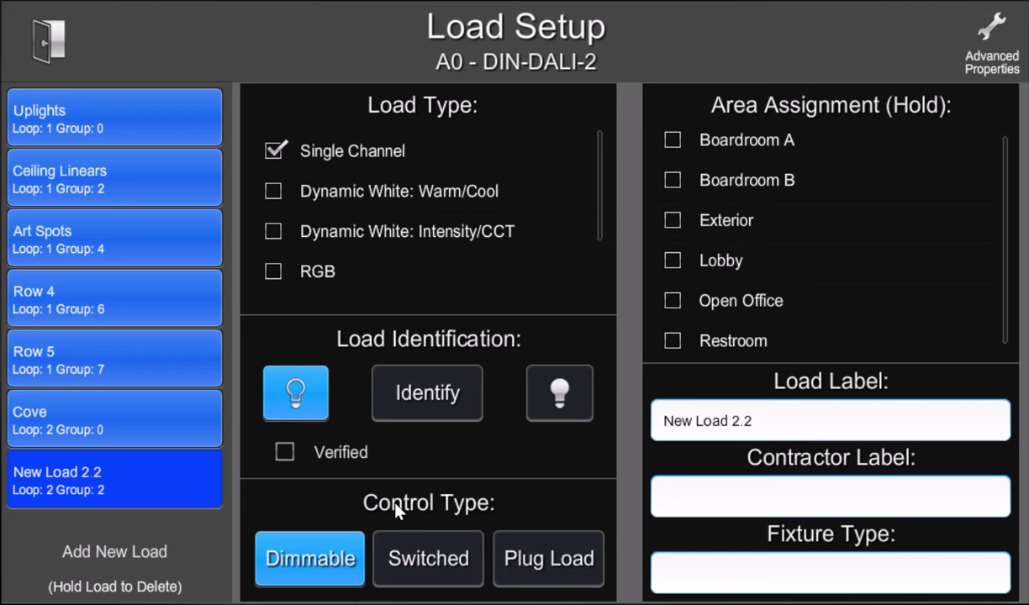
# Step: Set the new load's type to Dynamic White: Warm/Cool and assign it to the Lobby area
pyautogui.click(416, 194)
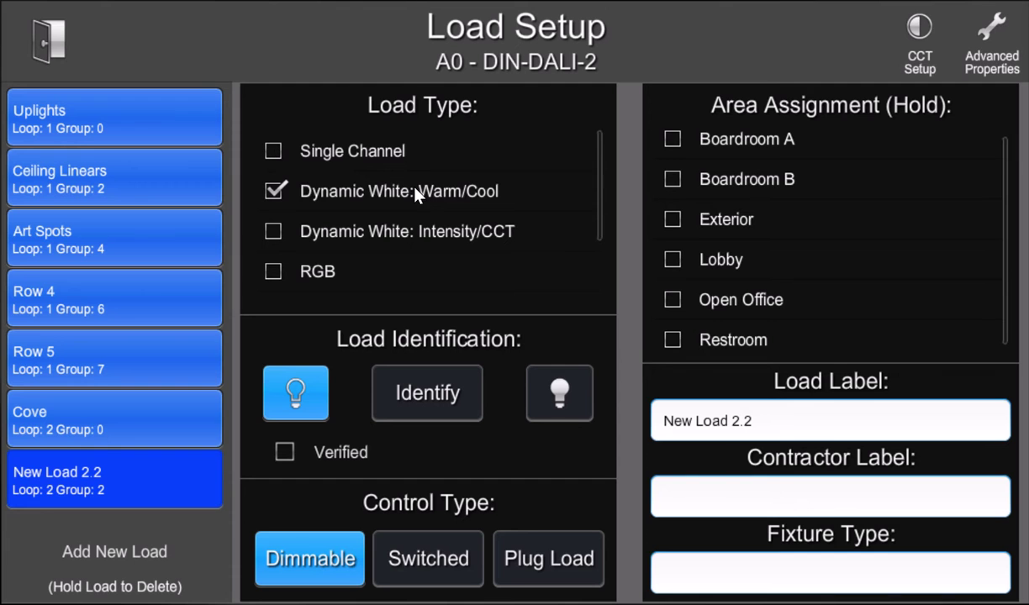
pyautogui.click(709, 259)
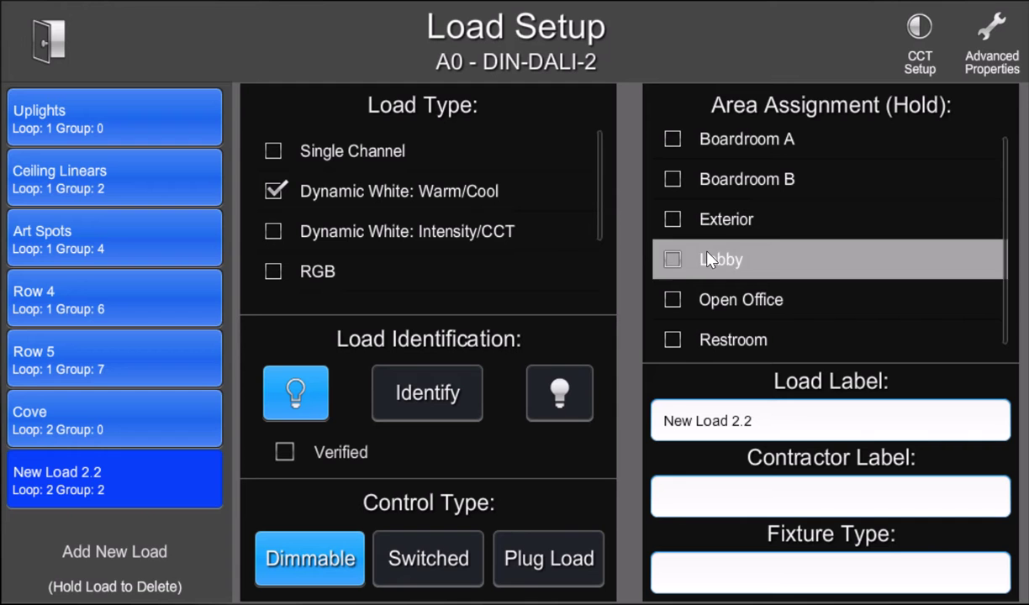
pyautogui.click(701, 261)
# Step: Change the new load's label to Wall Wash
pyautogui.click(786, 414)
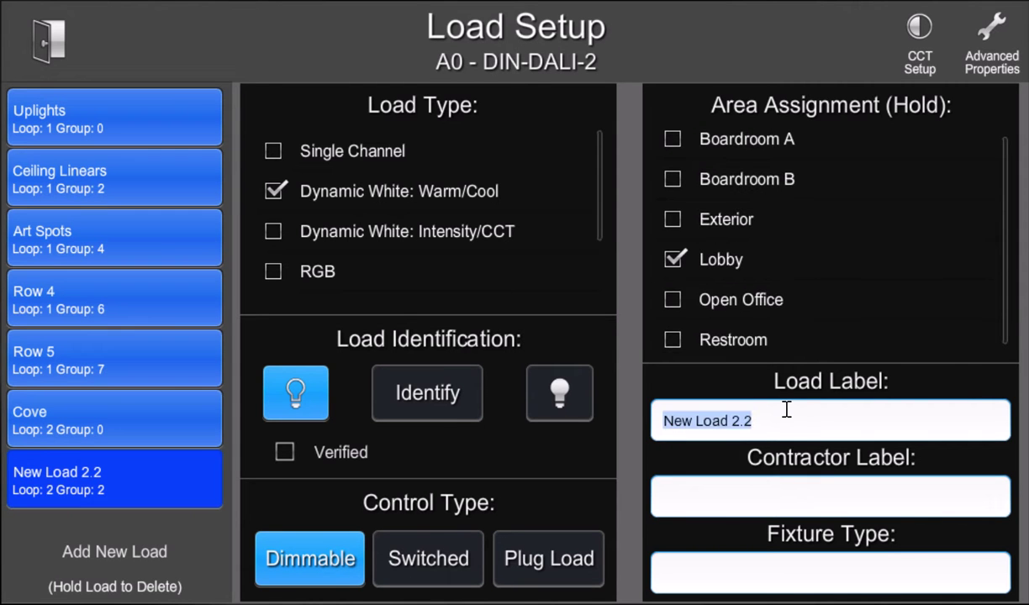
pyautogui.write('Wall Wash')
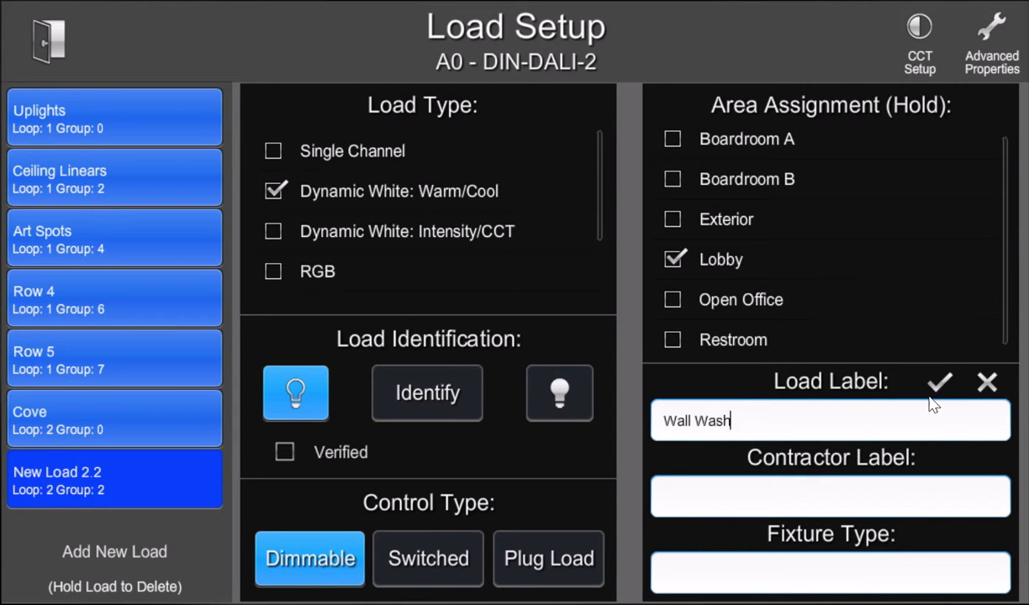
pyautogui.click(938, 383)
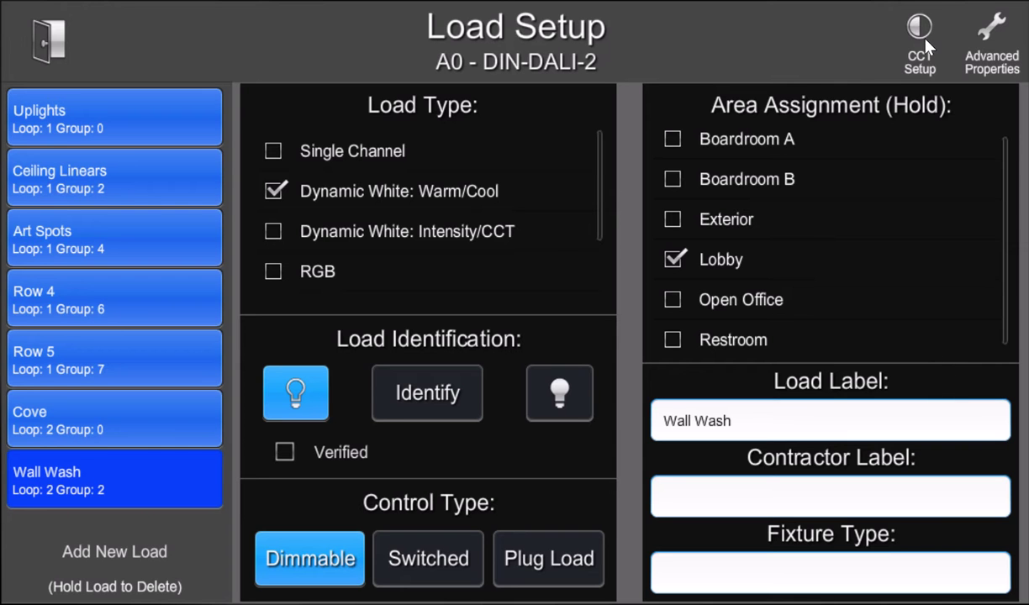
# Step: Set the maximum CCT to 5000K in the CCT setup of the Wall Wash load
pyautogui.click(370, 153)
pyautogui.click(401, 172)
pyautogui.click(918, 34)
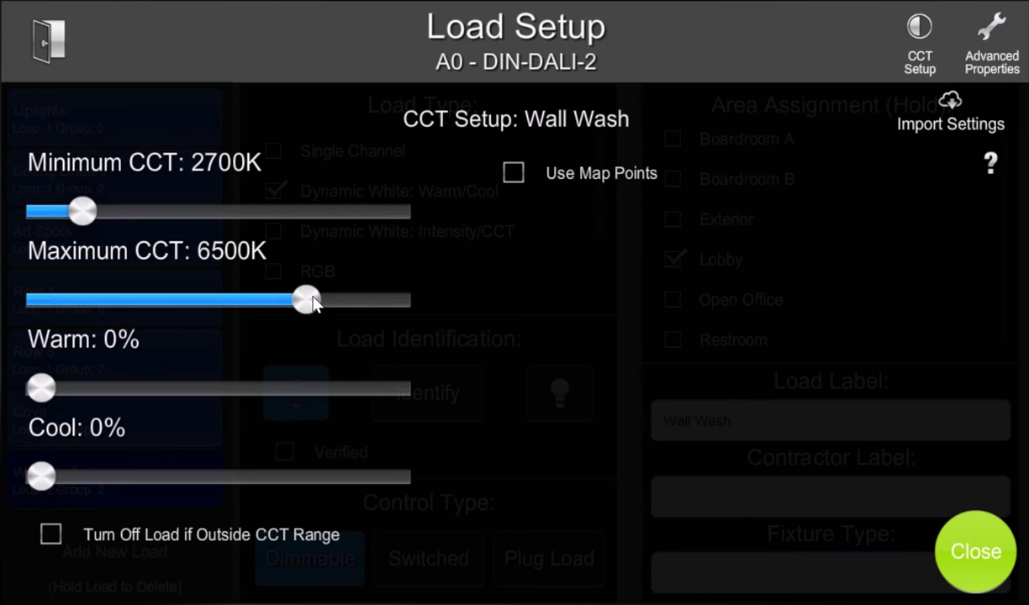
pyautogui.moveTo(314, 298); pyautogui.dragTo(224, 304)
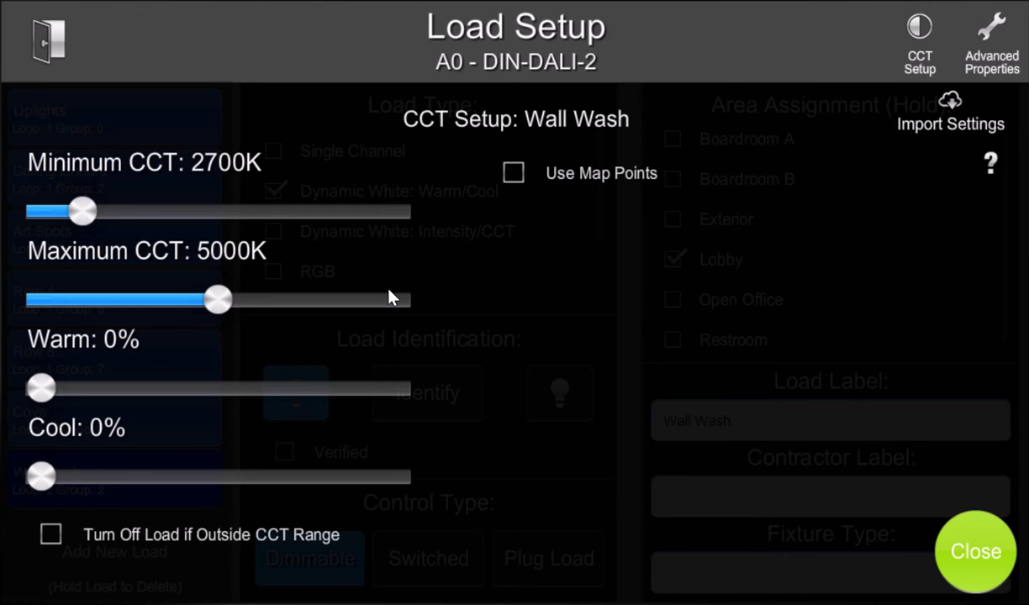
# Step: Enable map points for the Wall Wash load, then add and update a 2700K point with Warm at 100% and Cool at 0%
pyautogui.click(597, 180)
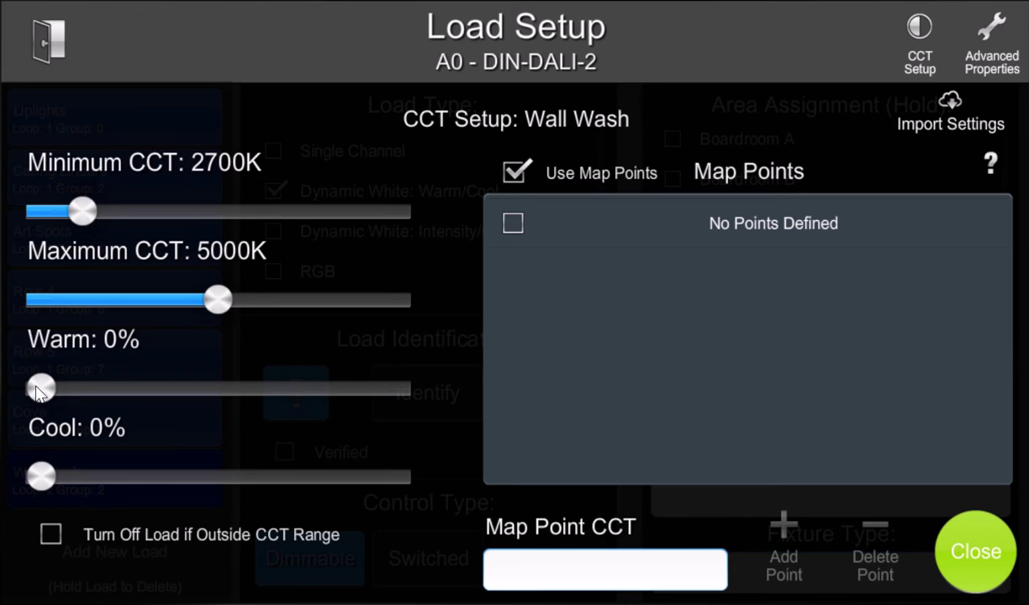
pyautogui.moveTo(38, 395); pyautogui.dragTo(441, 379)
pyautogui.click(586, 575)
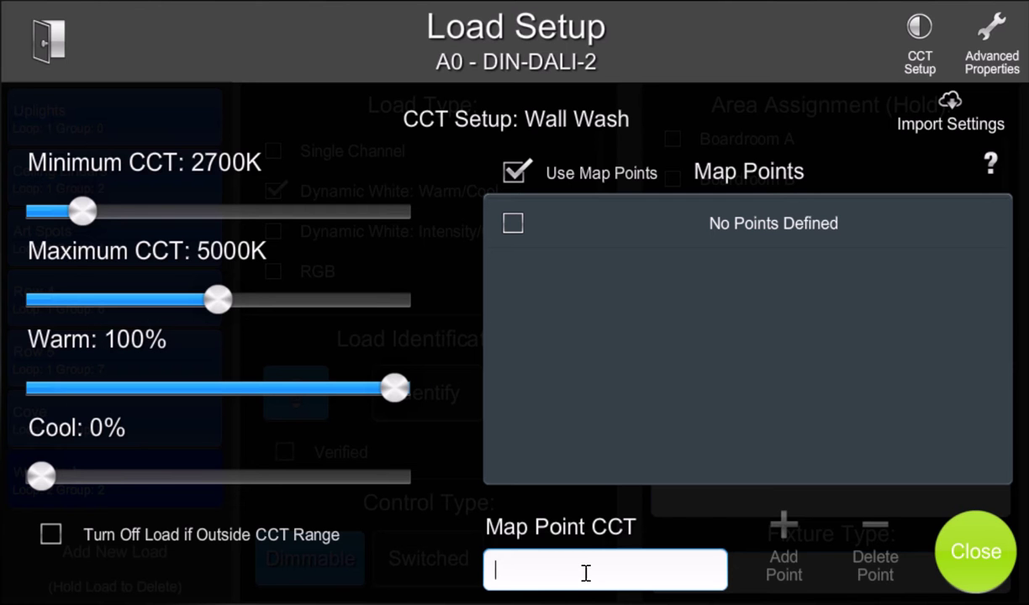
pyautogui.write('2700')
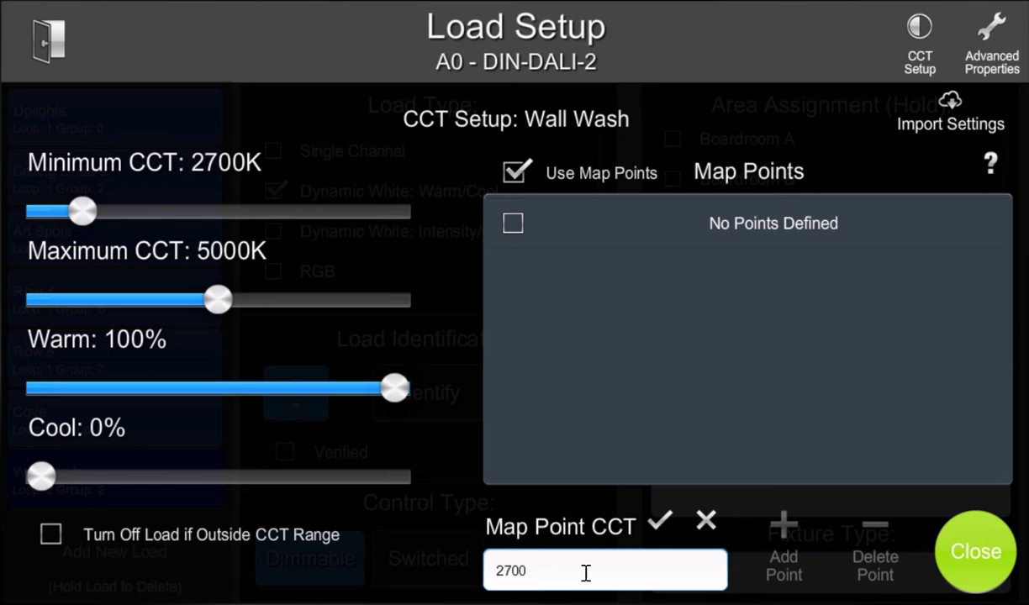
pyautogui.click(662, 526)
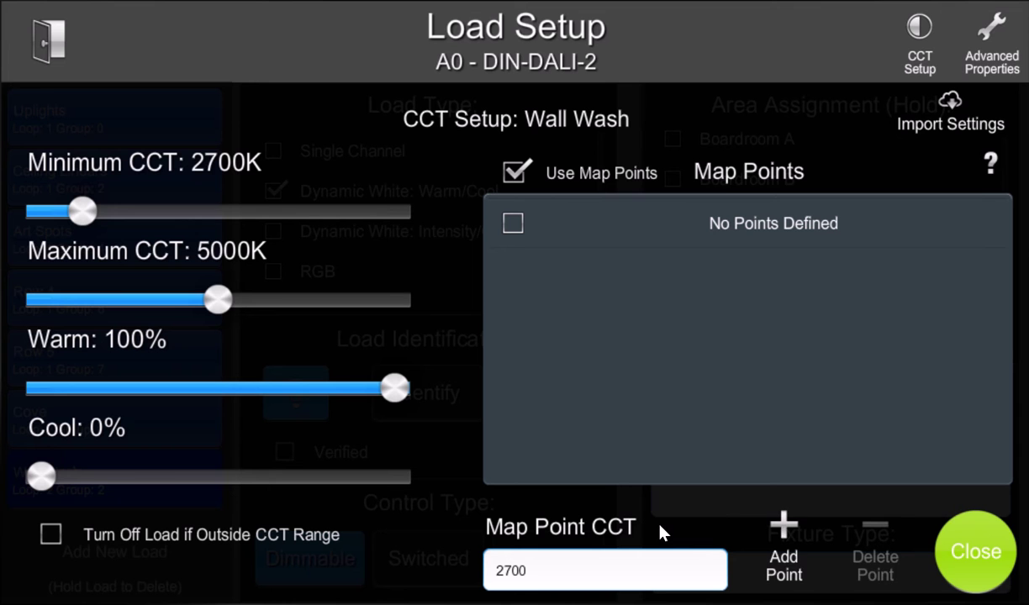
pyautogui.click(782, 534)
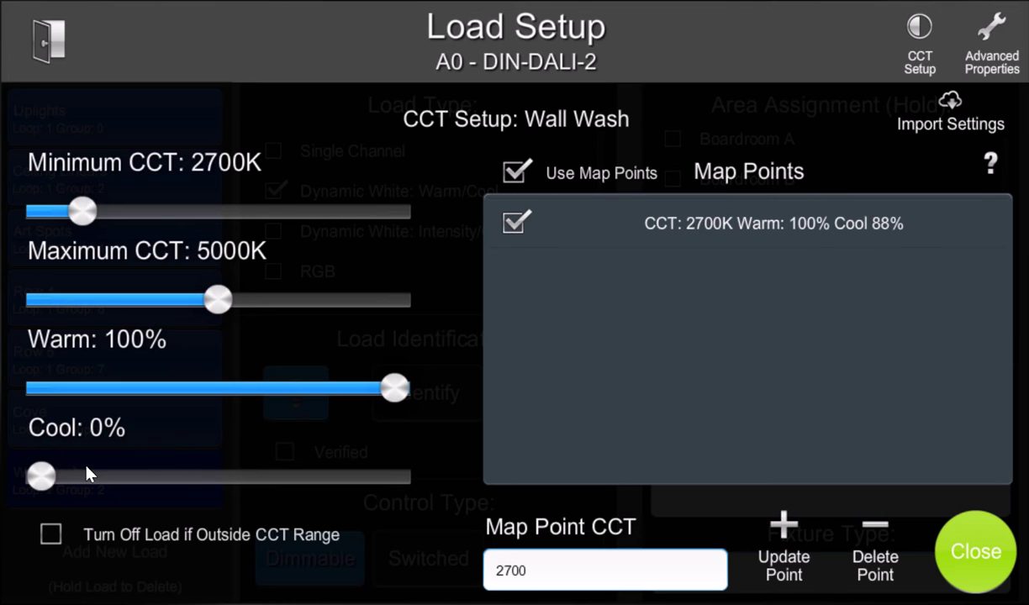
pyautogui.moveTo(41, 476); pyautogui.dragTo(7, 479)
pyautogui.click(765, 521)
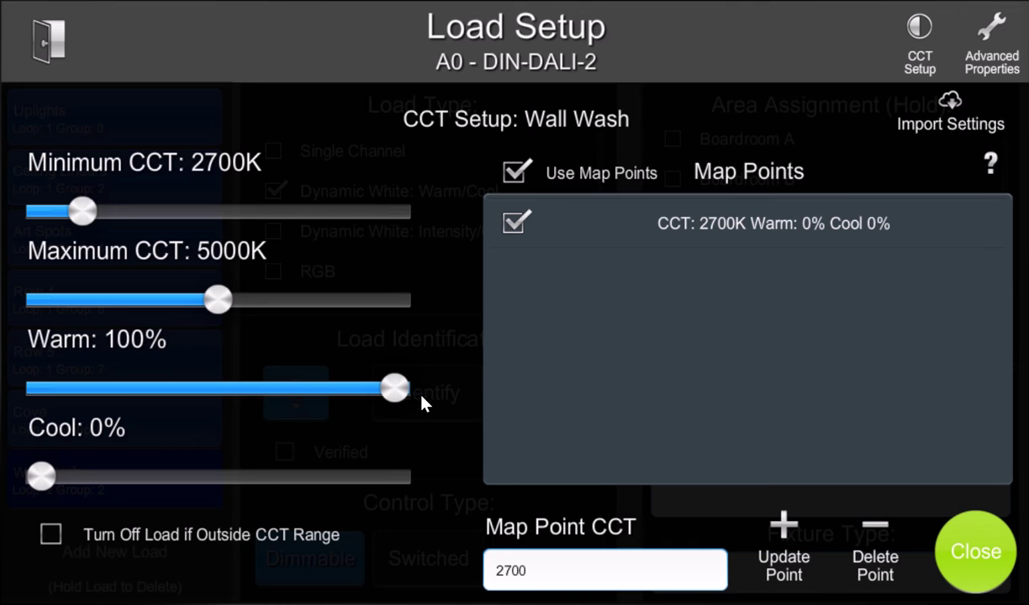
# Step: Add a 3000K map point with Warm at 93% and Cool at 31%
pyautogui.moveTo(402, 399); pyautogui.dragTo(380, 393)
pyautogui.moveTo(47, 479); pyautogui.dragTo(141, 477)
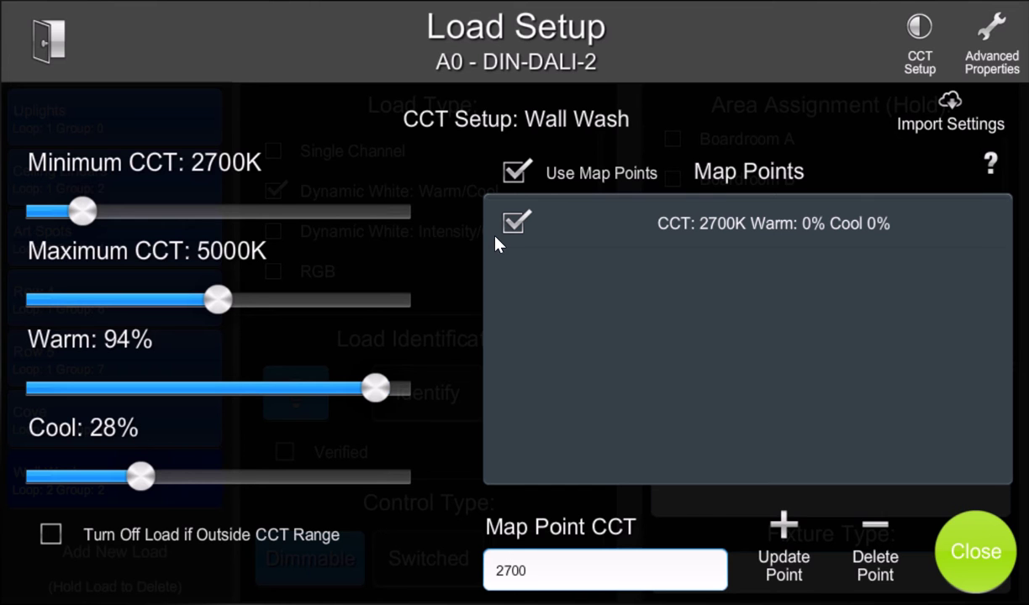
pyautogui.click(537, 569)
pyautogui.press('BackSpace')
pyautogui.press('BackSpace')
pyautogui.press('BackSpace')
pyautogui.press('BackSpace')
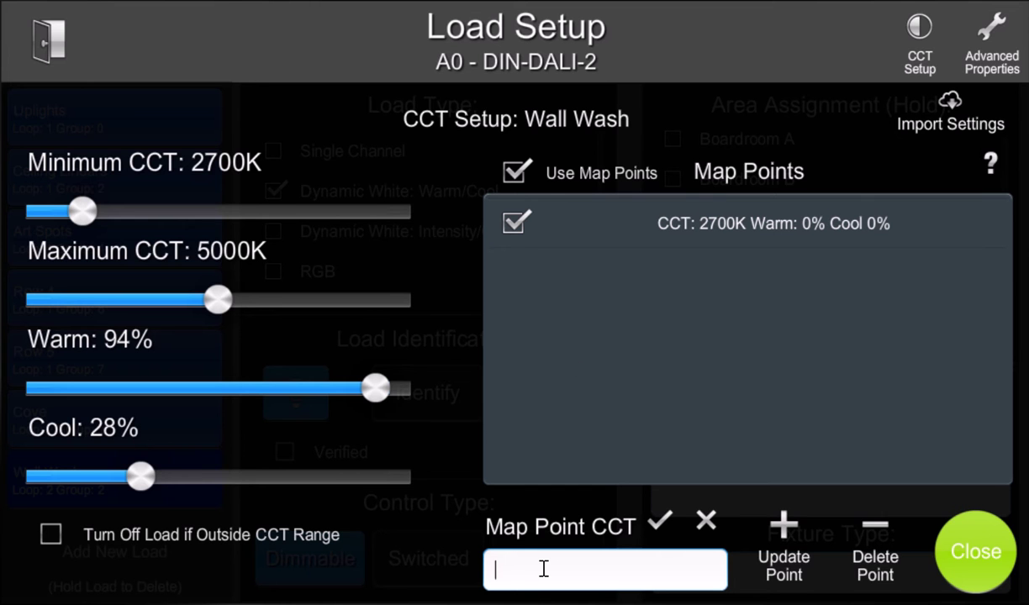
pyautogui.write('3000')
pyautogui.click(662, 522)
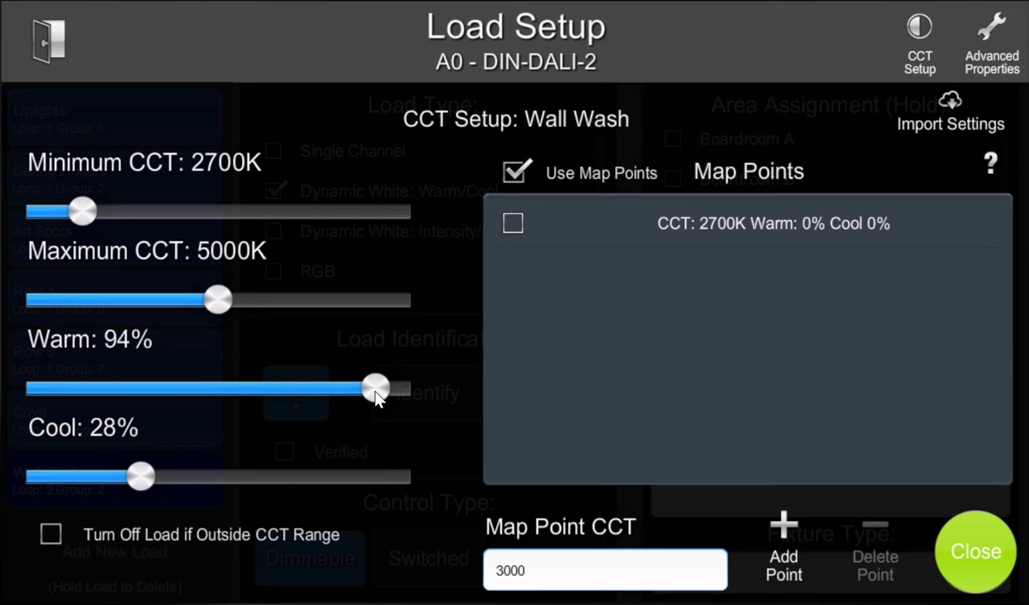
pyautogui.moveTo(376, 392); pyautogui.dragTo(370, 389)
pyautogui.moveTo(142, 477); pyautogui.dragTo(157, 477)
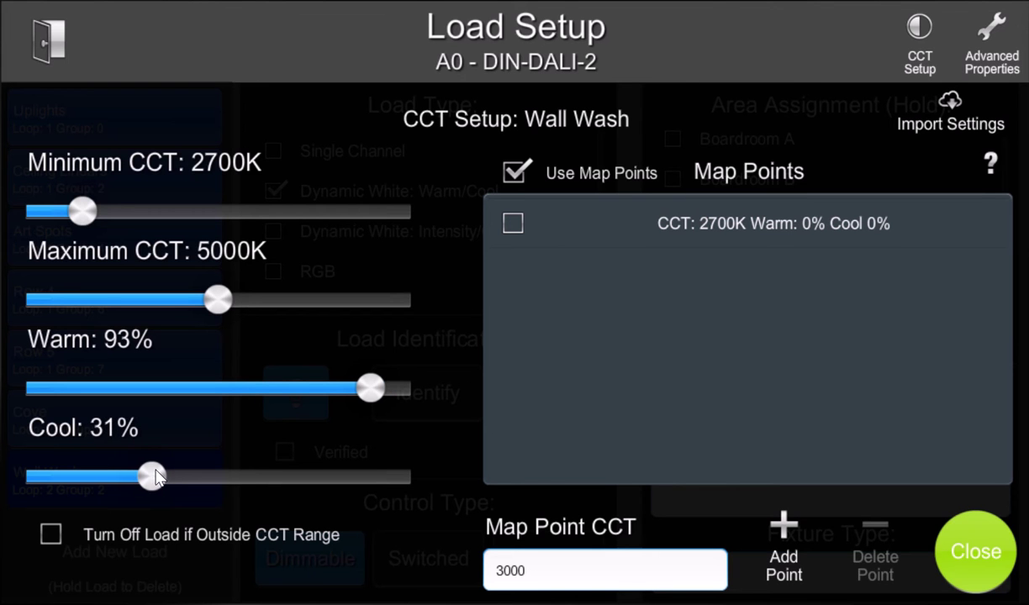
pyautogui.click(784, 538)
# Step: Add a 3500K map point with Warm at 74% and Cool at 47%
pyautogui.click(613, 587)
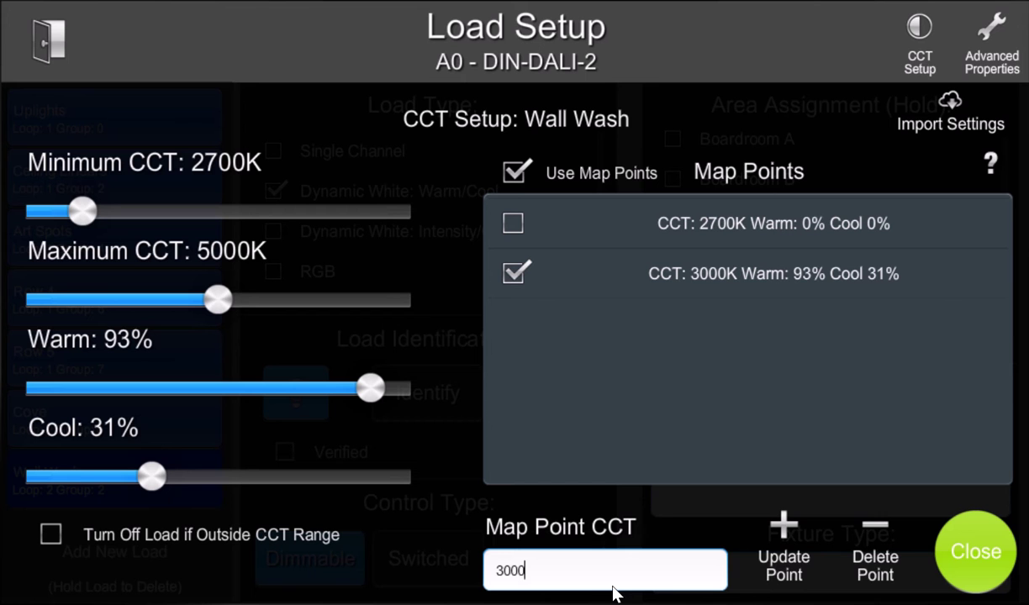
pyautogui.press('BackSpace')
pyautogui.press('BackSpace')
pyautogui.press('BackSpace')
pyautogui.write('50')
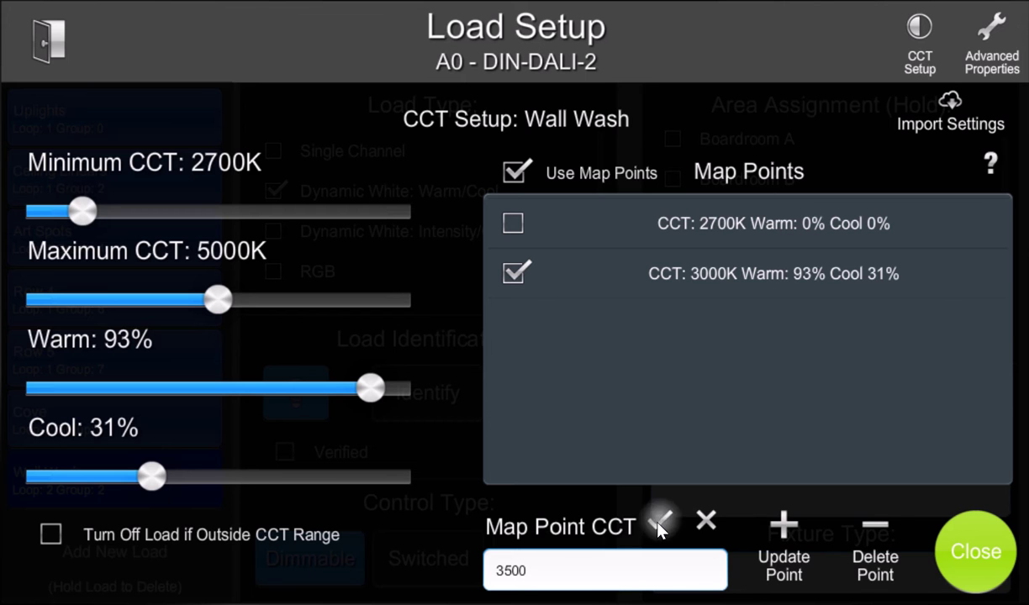
pyautogui.click(660, 523)
pyautogui.moveTo(387, 393); pyautogui.dragTo(291, 392)
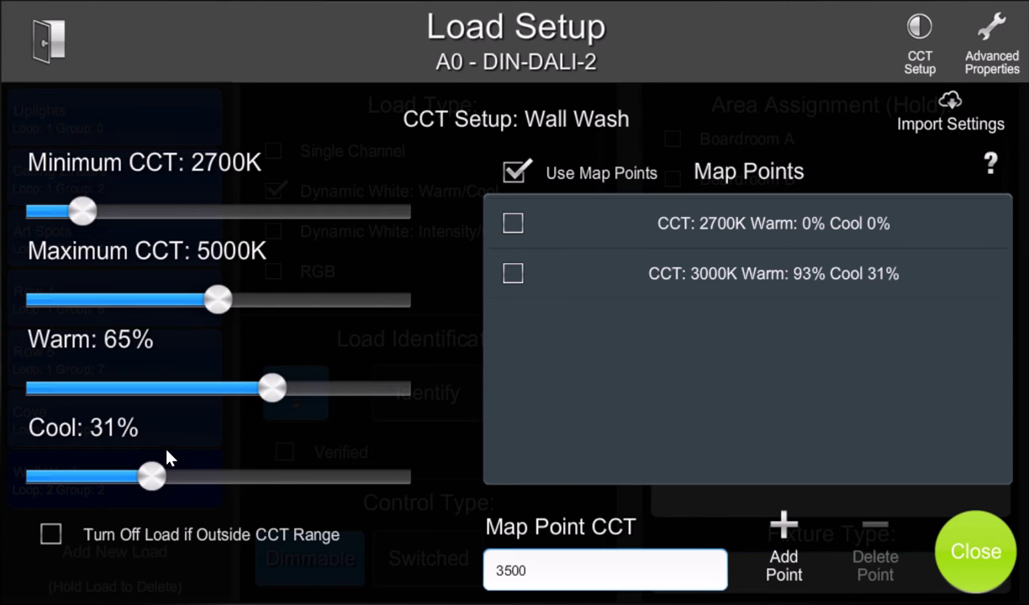
pyautogui.moveTo(155, 477); pyautogui.dragTo(274, 496)
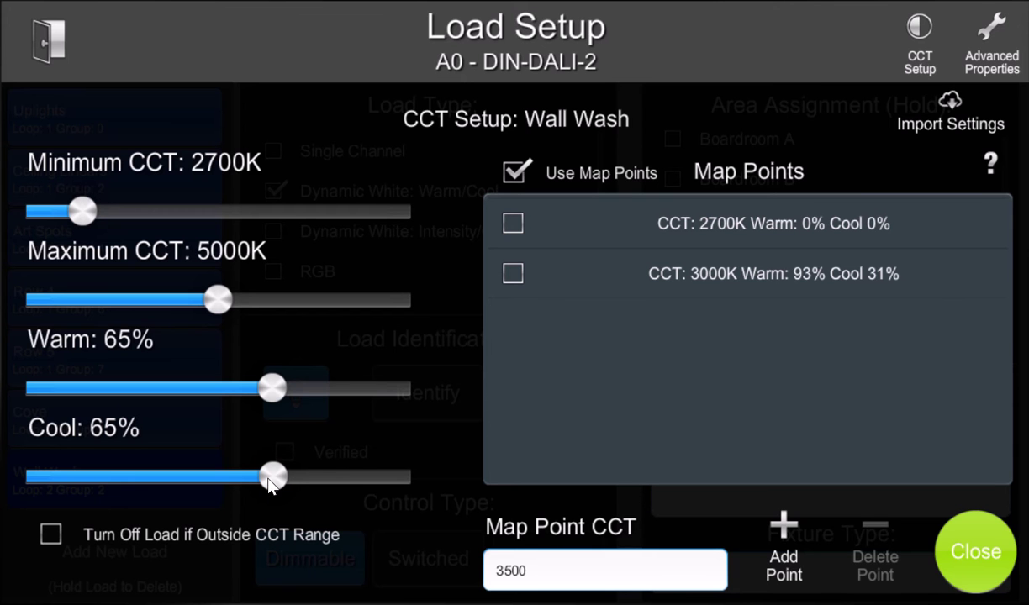
pyautogui.moveTo(272, 477); pyautogui.dragTo(209, 476)
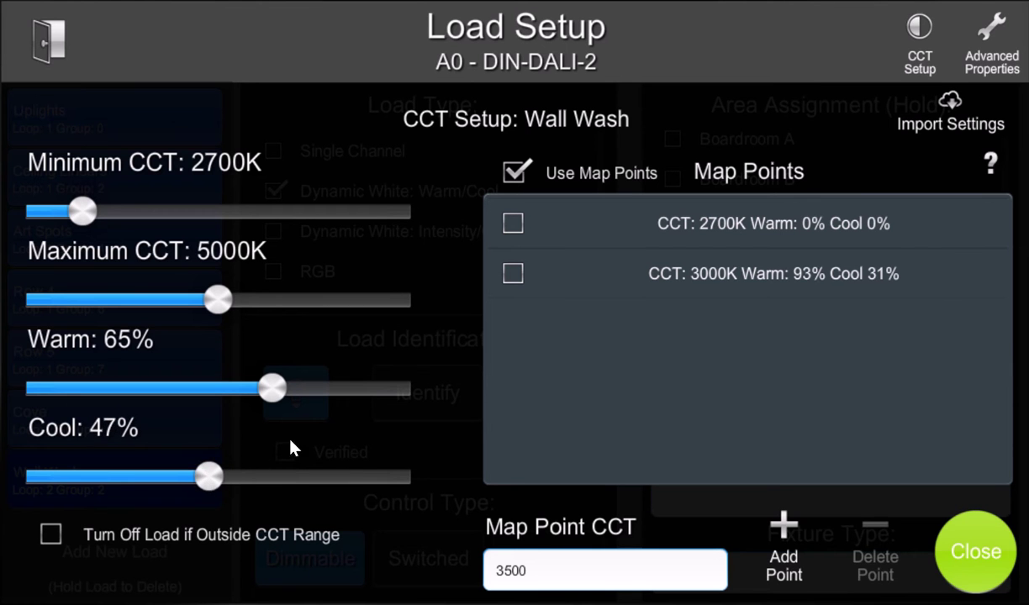
pyautogui.moveTo(279, 385); pyautogui.dragTo(312, 387)
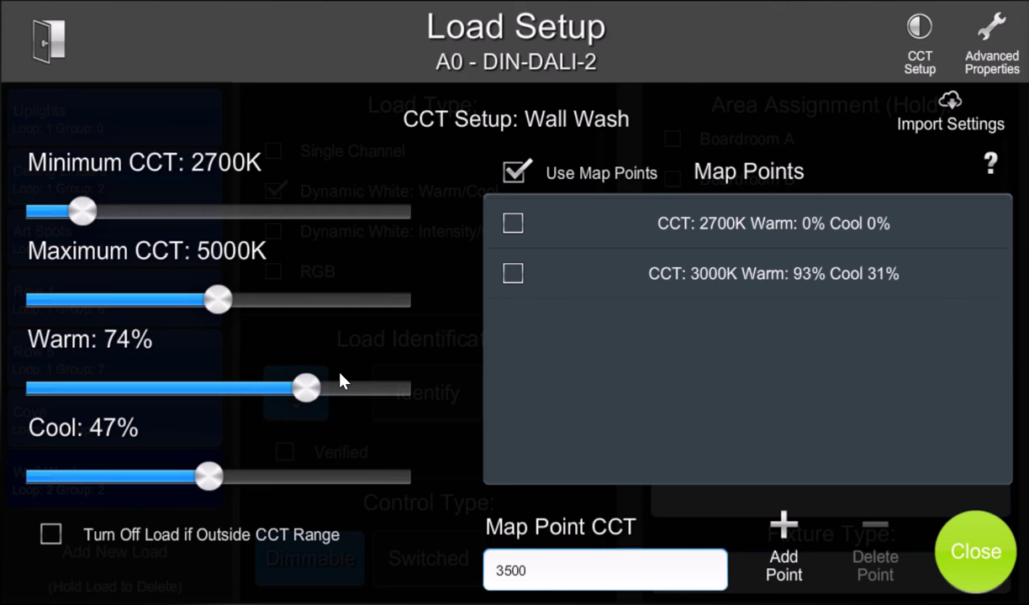
pyautogui.click(790, 531)
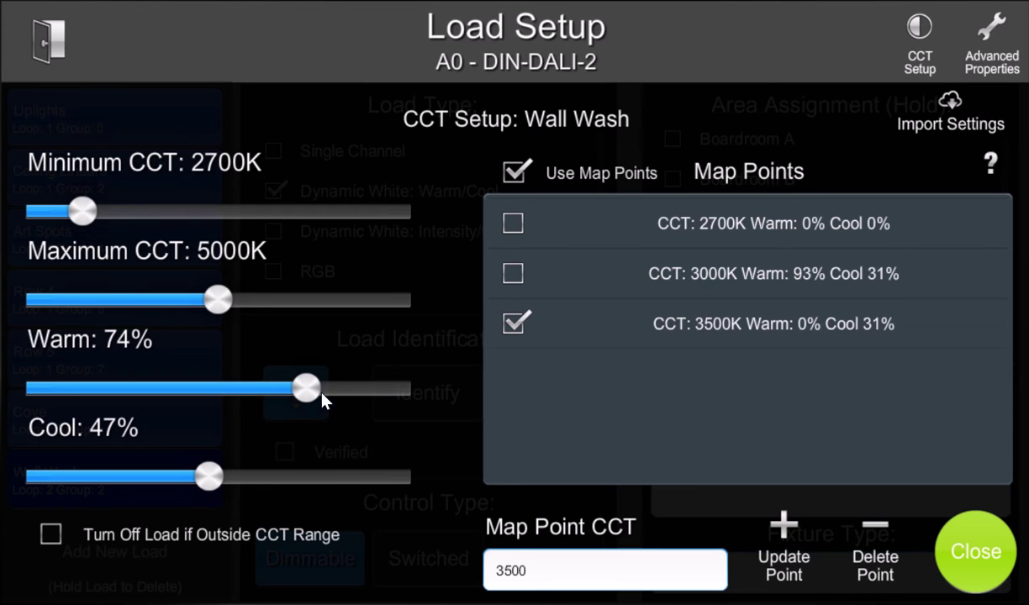
# Step: Add a 4000K map point with Warm at 55% and Cool at 74%
pyautogui.moveTo(307, 391); pyautogui.dragTo(239, 388)
pyautogui.moveTo(208, 478); pyautogui.dragTo(305, 476)
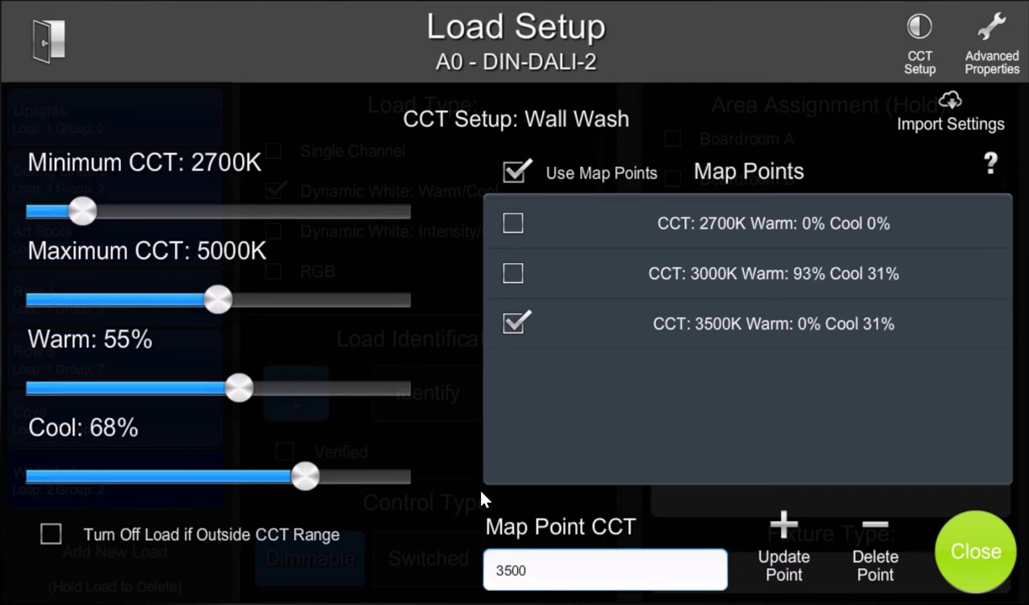
pyautogui.click(553, 562)
pyautogui.press('BackSpace')
pyautogui.press('BackSpace')
pyautogui.press('BackSpace')
pyautogui.press('BackSpace')
pyautogui.write('4000')
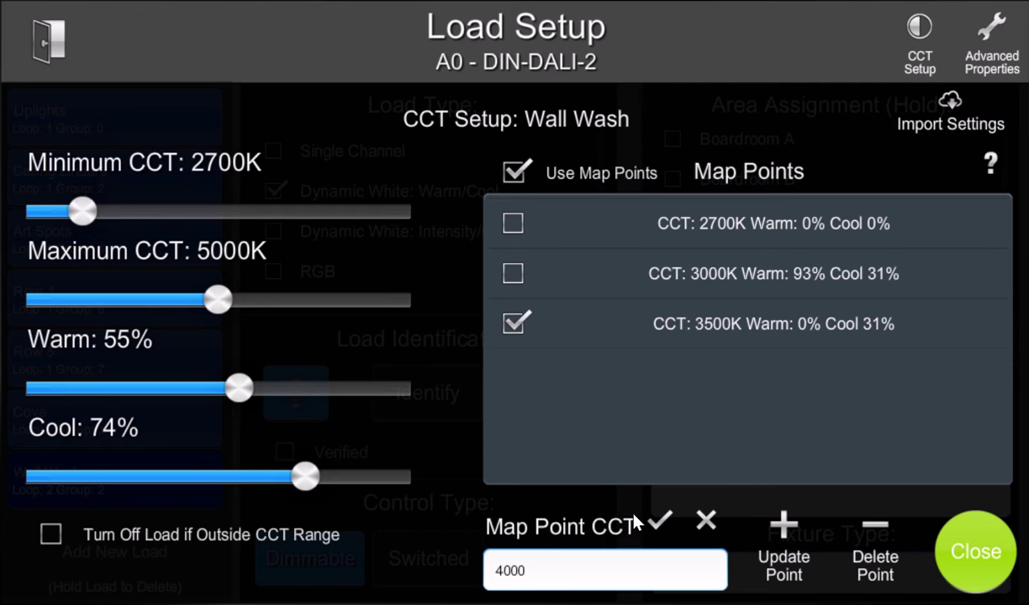
pyautogui.click(659, 521)
pyautogui.click(783, 545)
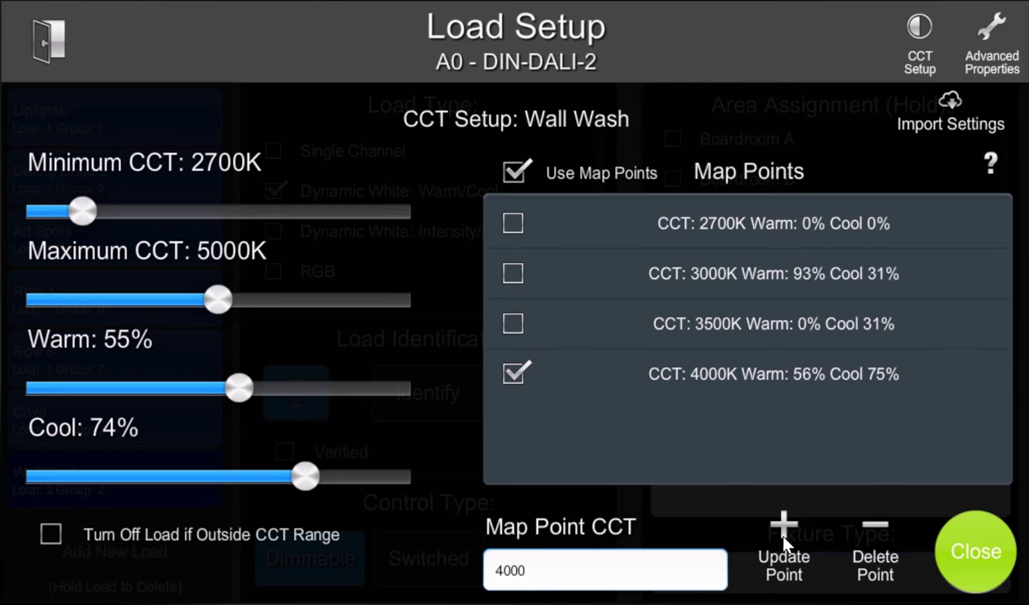
# Step: Add a 4500K map point with Warm at 40% and Cool at 88%
pyautogui.click(568, 576)
pyautogui.press('BackSpace')
pyautogui.press('BackSpace')
pyautogui.press('BackSpace')
pyautogui.write('500')
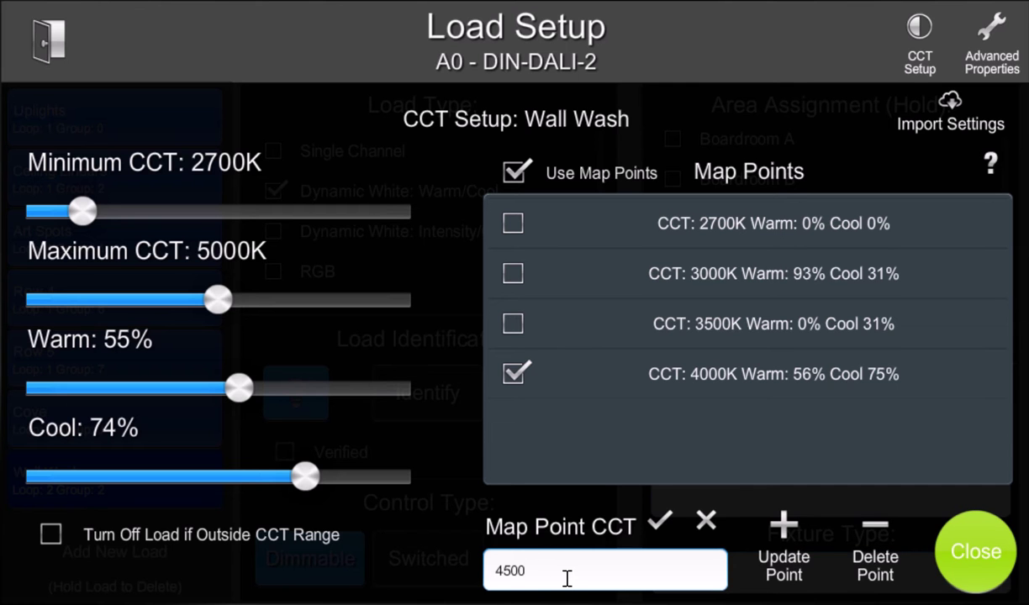
pyautogui.click(660, 520)
pyautogui.moveTo(304, 481); pyautogui.dragTo(354, 478)
pyautogui.moveTo(239, 387); pyautogui.dragTo(187, 392)
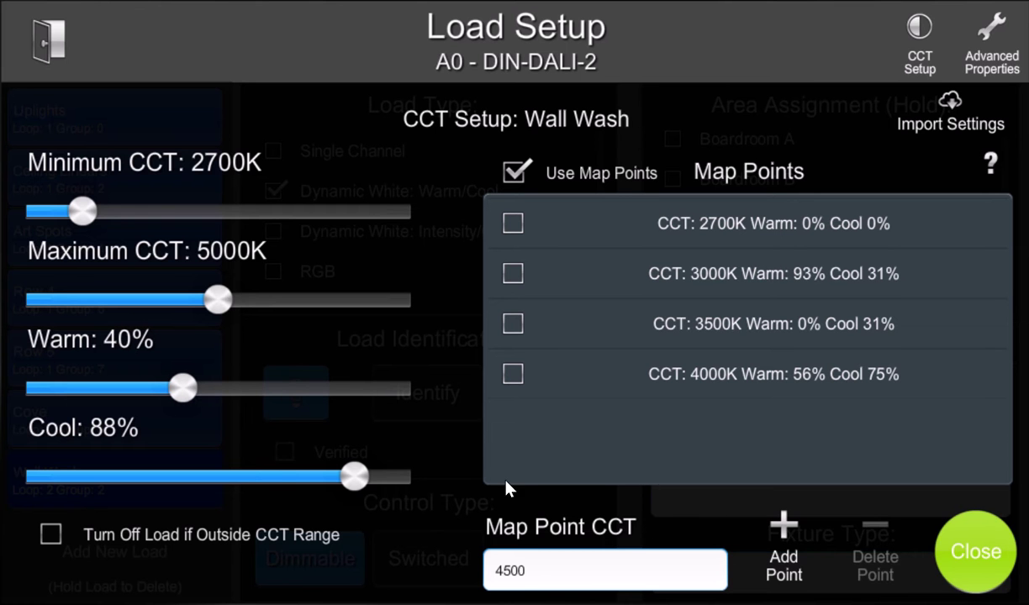
pyautogui.click(799, 548)
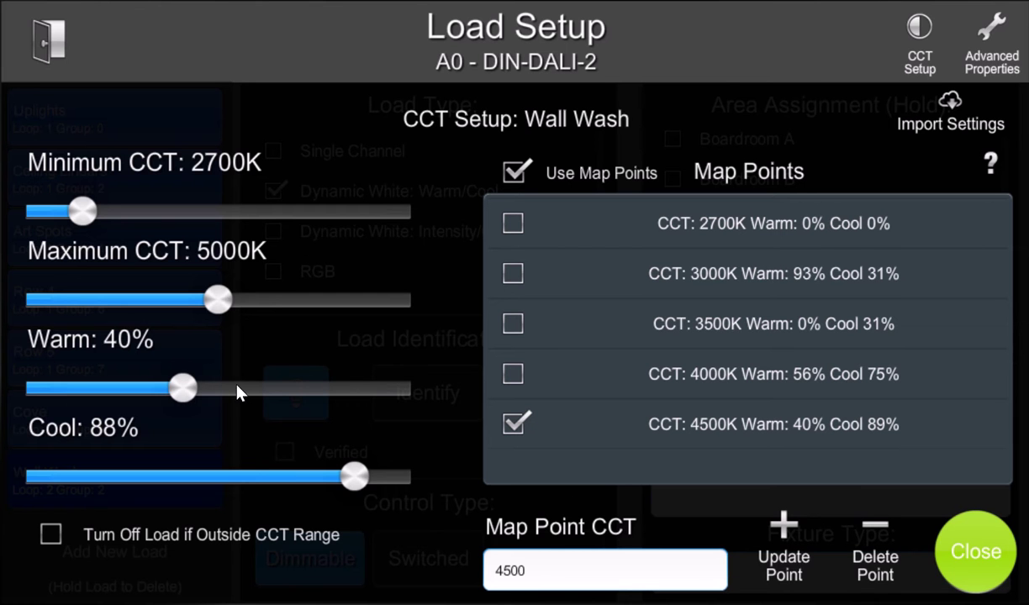
# Step: Add a 5000K map point with Warm at 0% and Cool at 100%
pyautogui.moveTo(187, 390); pyautogui.dragTo(30, 402)
pyautogui.moveTo(358, 476); pyautogui.dragTo(446, 486)
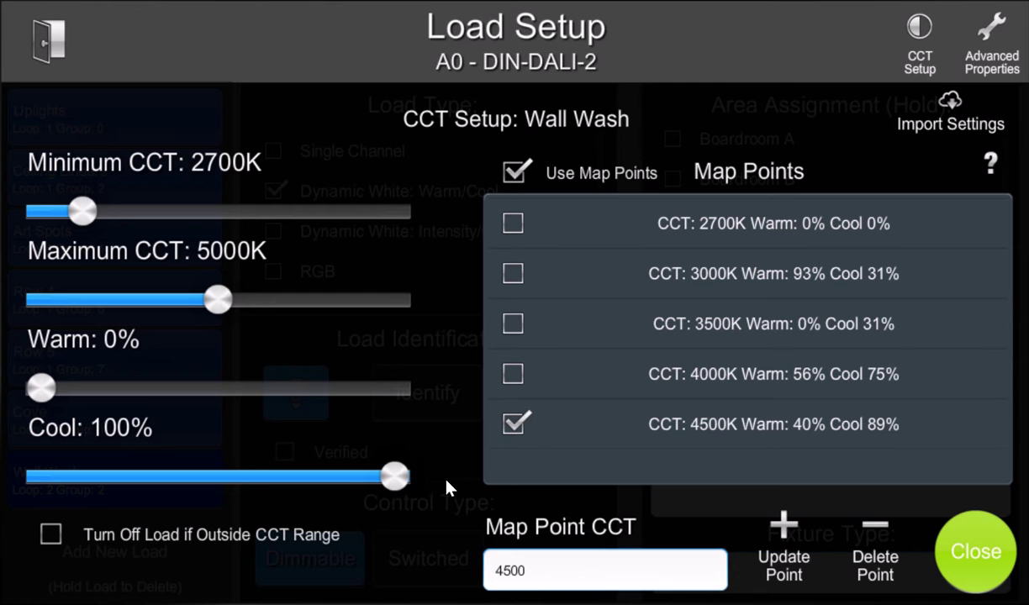
pyautogui.click(581, 576)
pyautogui.press('BackSpace')
pyautogui.press('BackSpace')
pyautogui.press('BackSpace')
pyautogui.press('BackSpace')
pyautogui.write('5000')
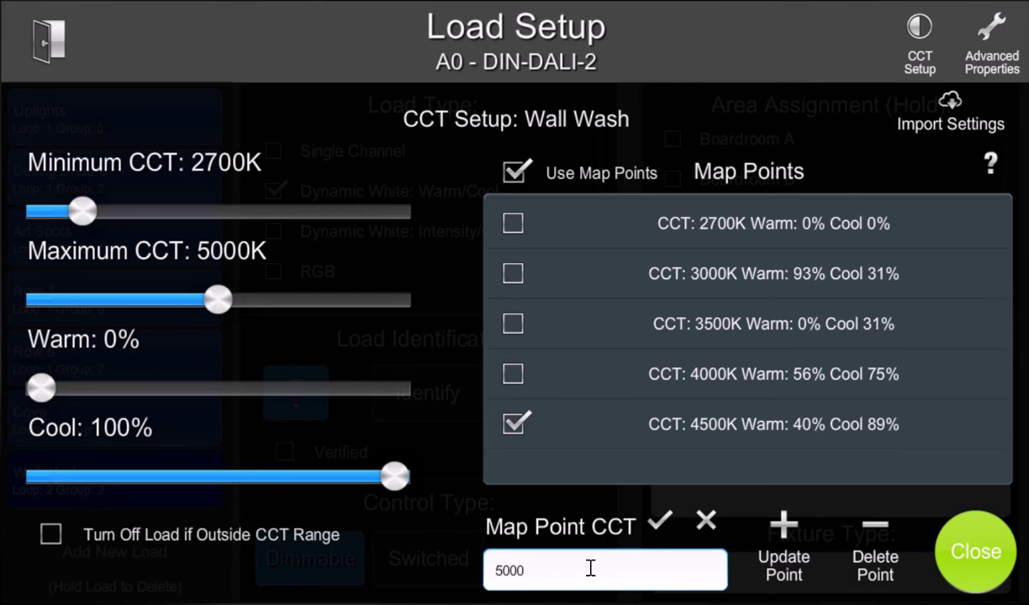
pyautogui.click(661, 522)
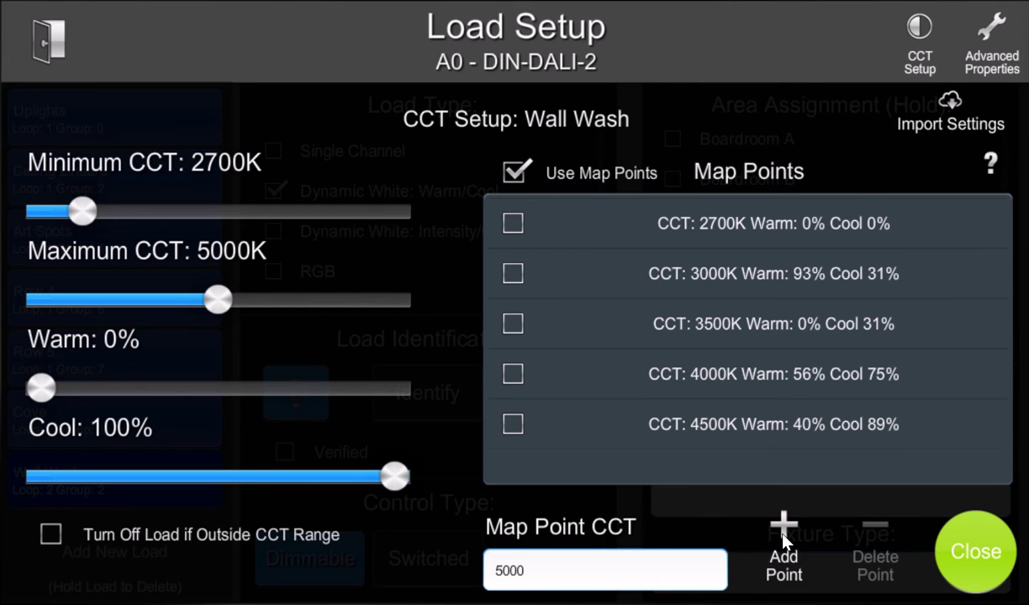
pyautogui.click(785, 542)
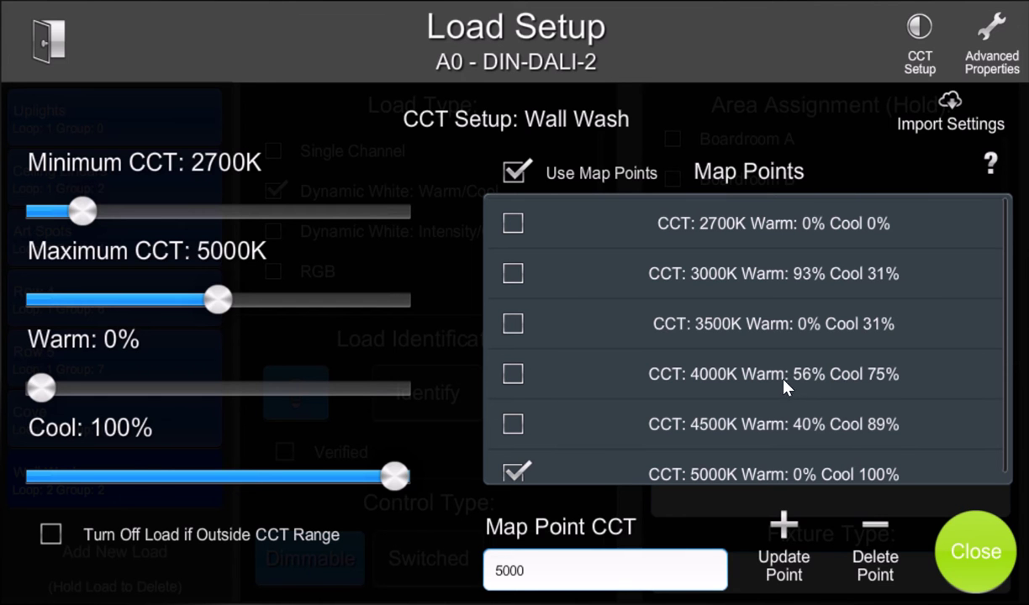
# Step: Update the 2700K map point to Warm 100% and close the Wall Wash CCT setup
pyautogui.click(803, 313)
pyautogui.click(804, 289)
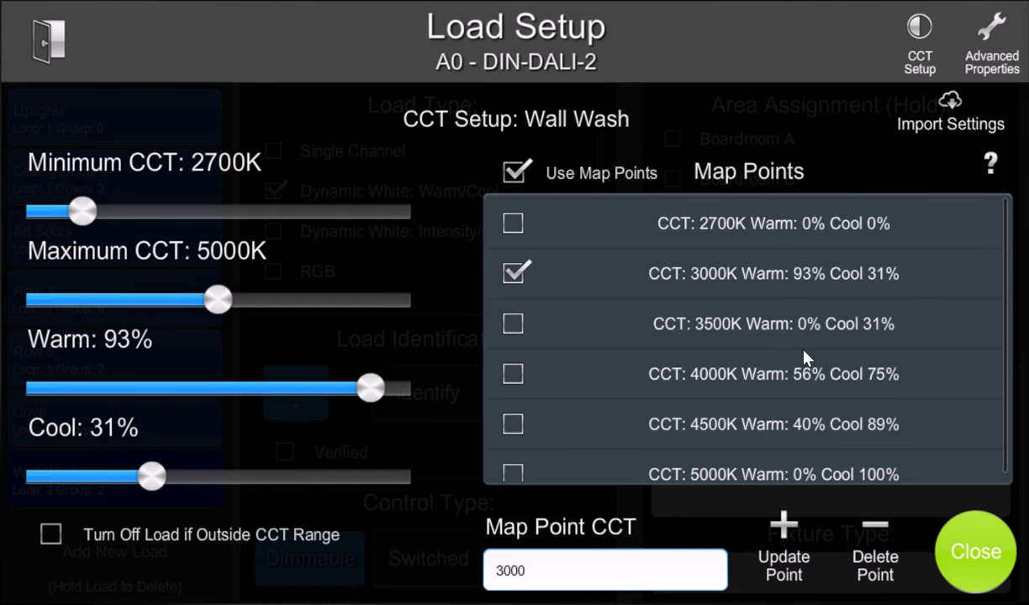
pyautogui.click(811, 373)
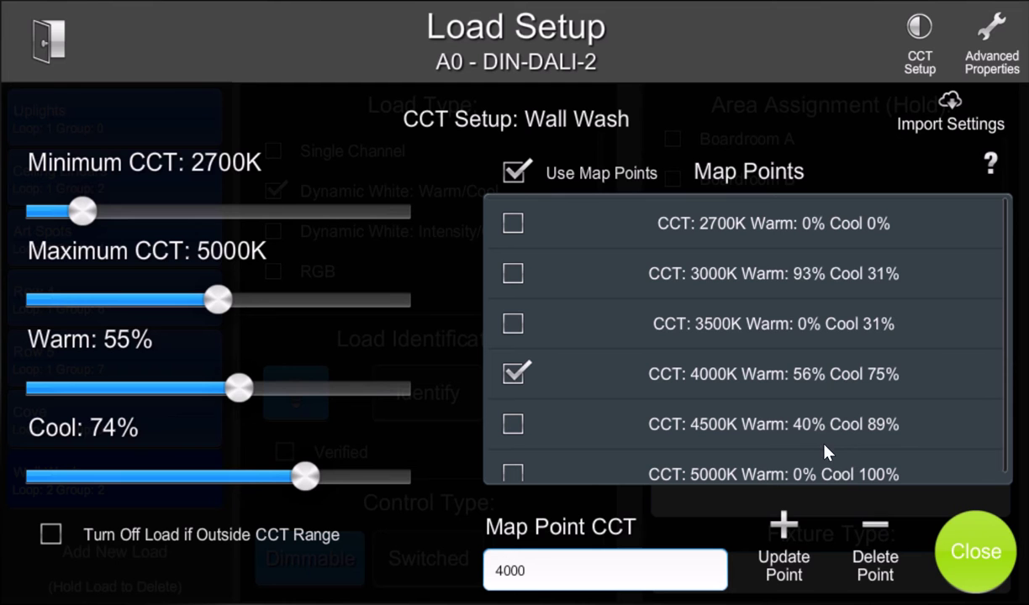
pyautogui.click(741, 331)
pyautogui.click(725, 269)
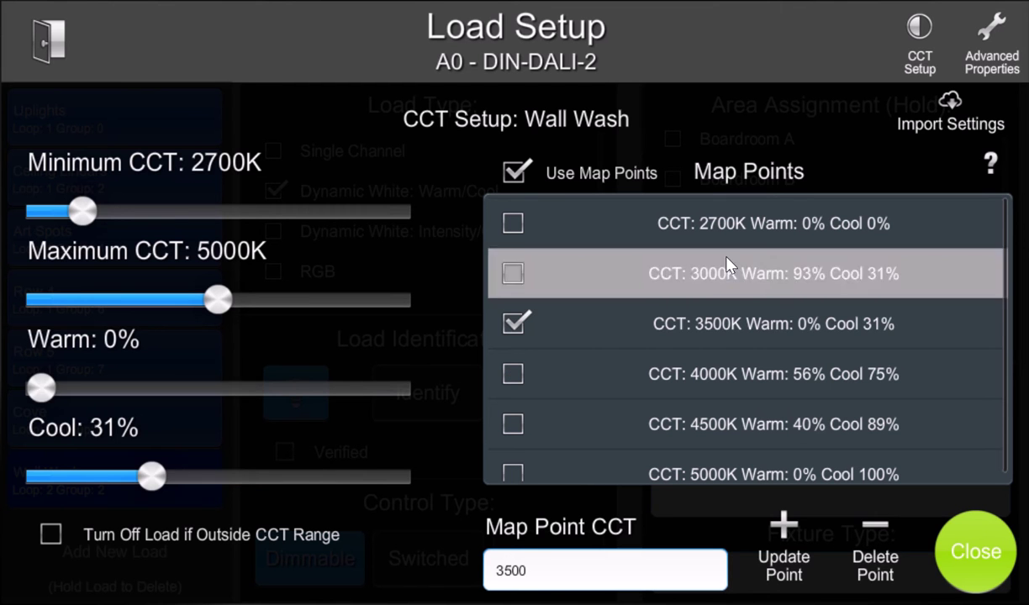
pyautogui.click(729, 219)
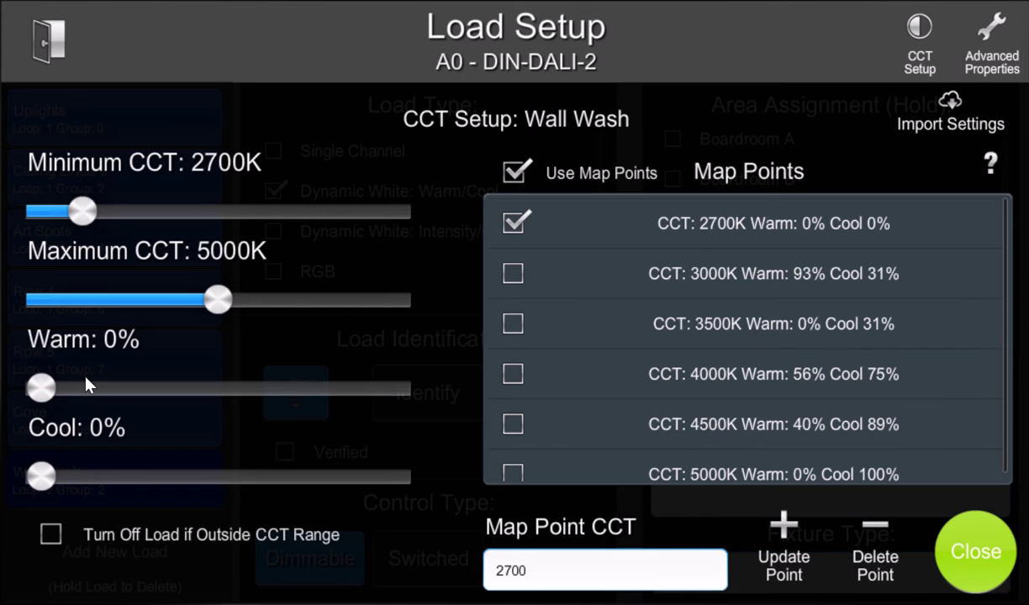
pyautogui.moveTo(40, 388); pyautogui.dragTo(472, 378)
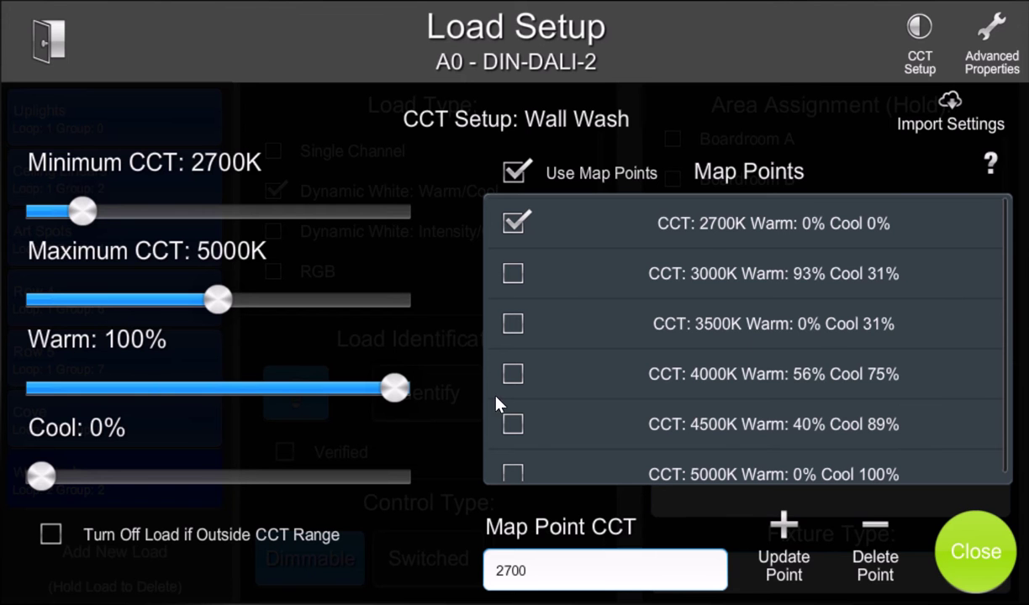
pyautogui.click(778, 517)
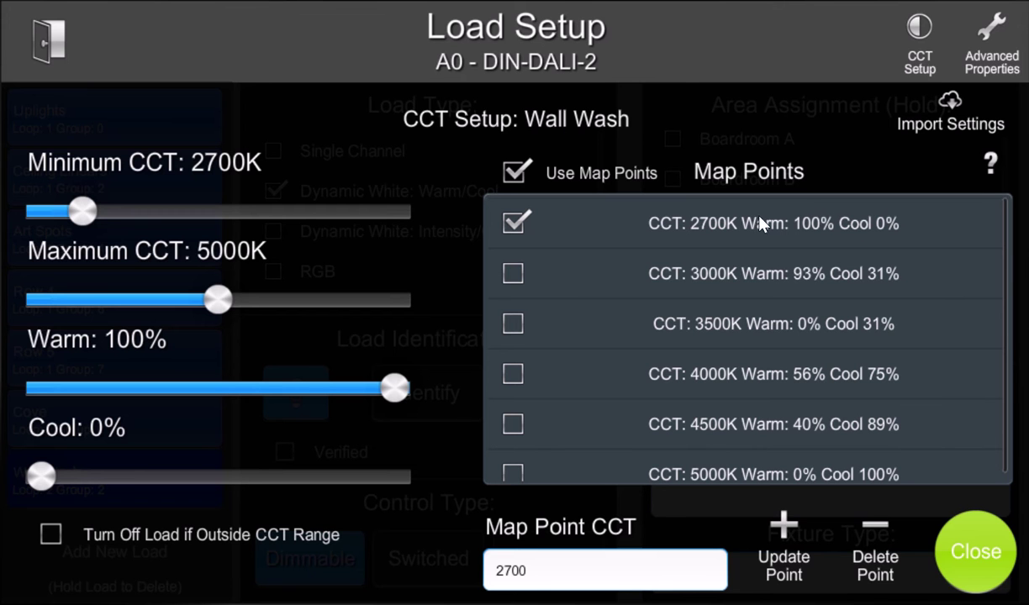
pyautogui.click(978, 558)
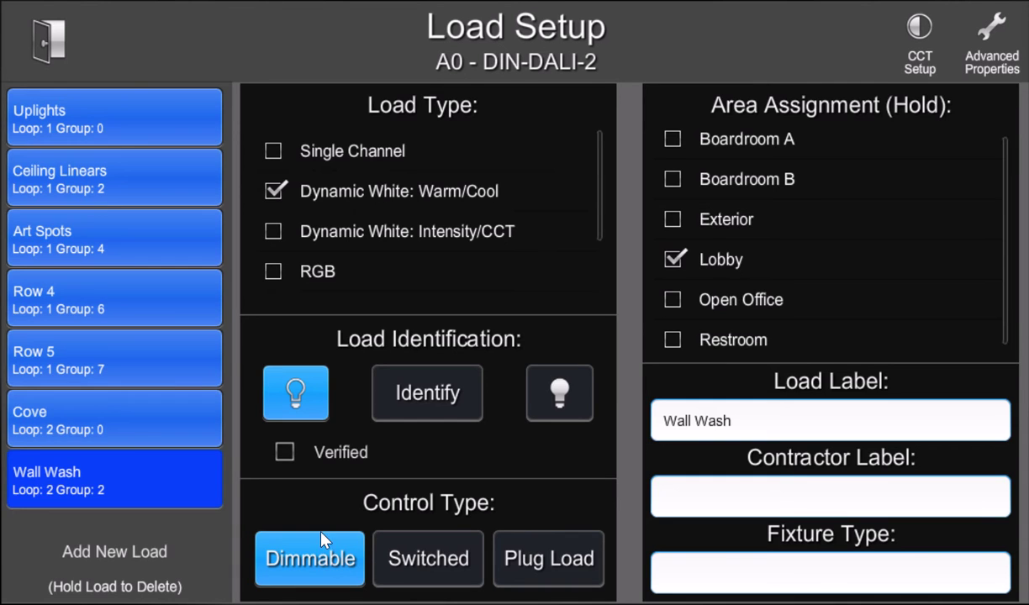
# Step: Add a load on loop 2 with load index 4 and set its type to Dynamic White: Intensity/CCT
pyautogui.click(166, 563)
pyautogui.click(355, 210)
pyautogui.press('BackSpace')
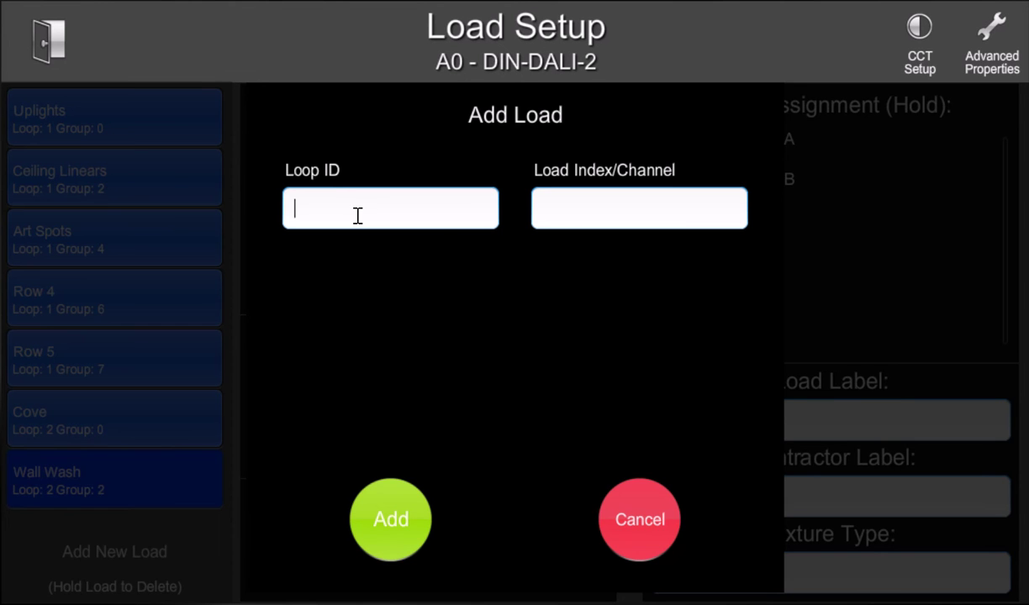
pyautogui.write('2')
pyautogui.press('Tab')
pyautogui.write('4')
pyautogui.click(388, 527)
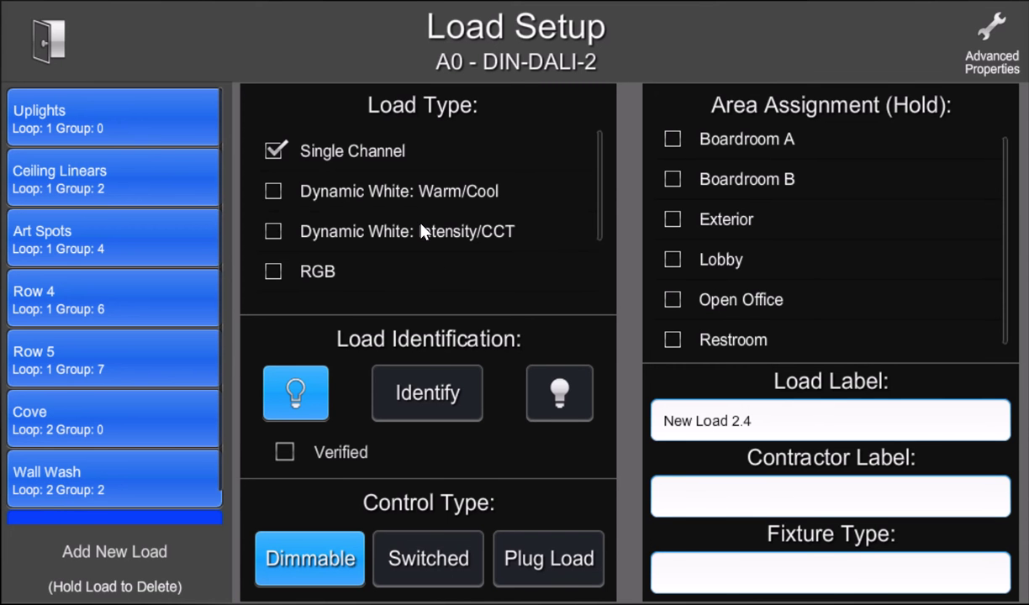
pyautogui.click(414, 230)
# Step: Label the new loop 2 load Grazing and assign it to the Lobby area
pyautogui.moveTo(134, 426); pyautogui.dragTo(143, 308)
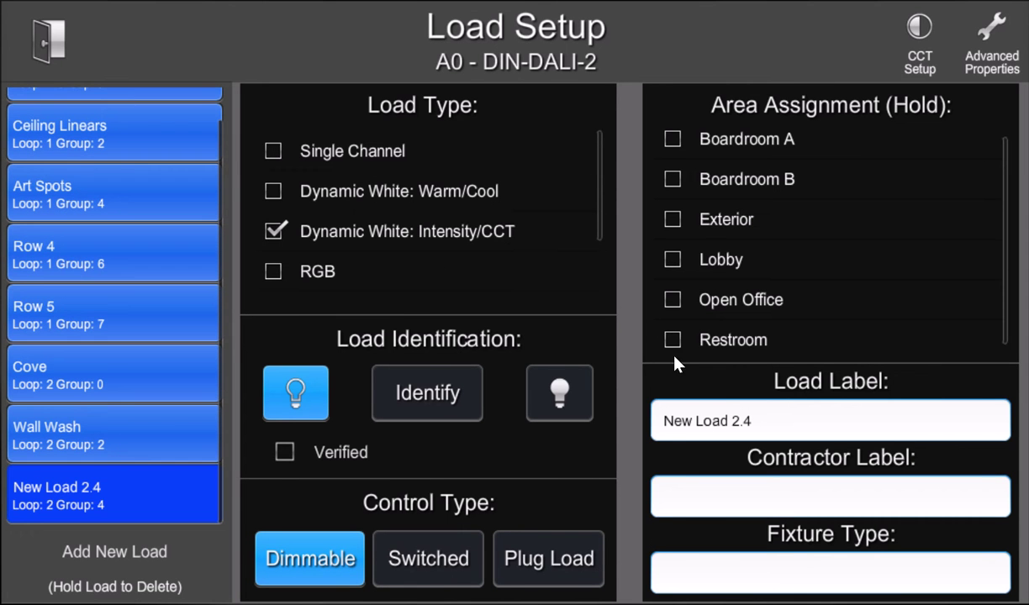
pyautogui.moveTo(748, 417); pyautogui.dragTo(662, 412)
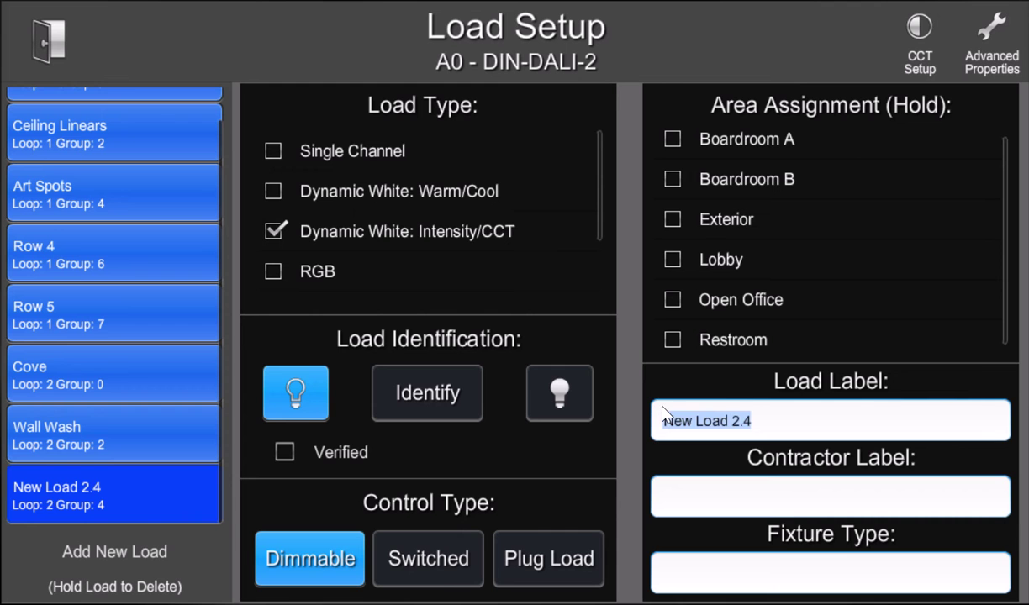
pyautogui.write('Grazing')
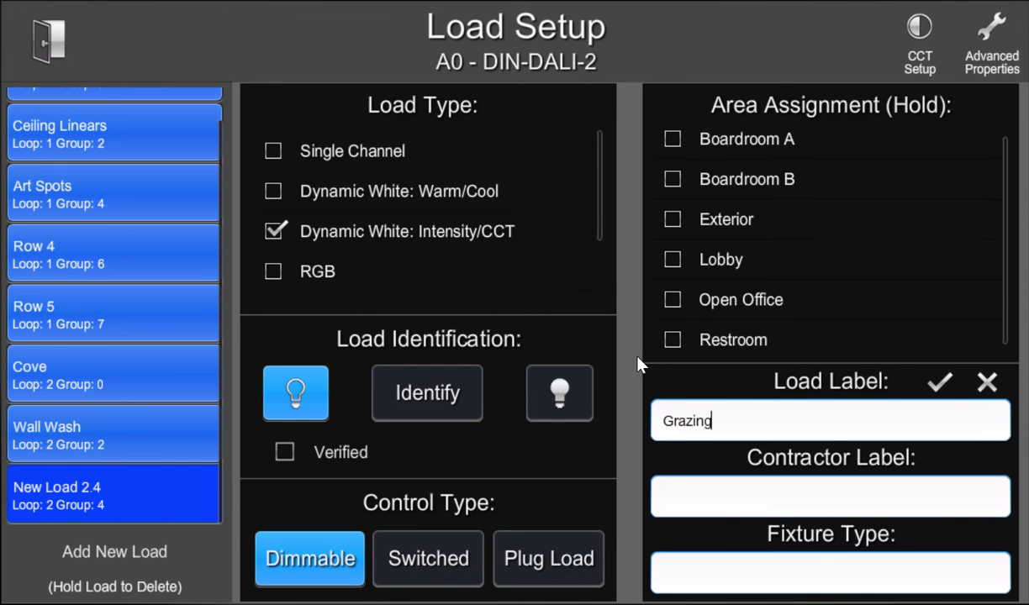
pyautogui.click(942, 386)
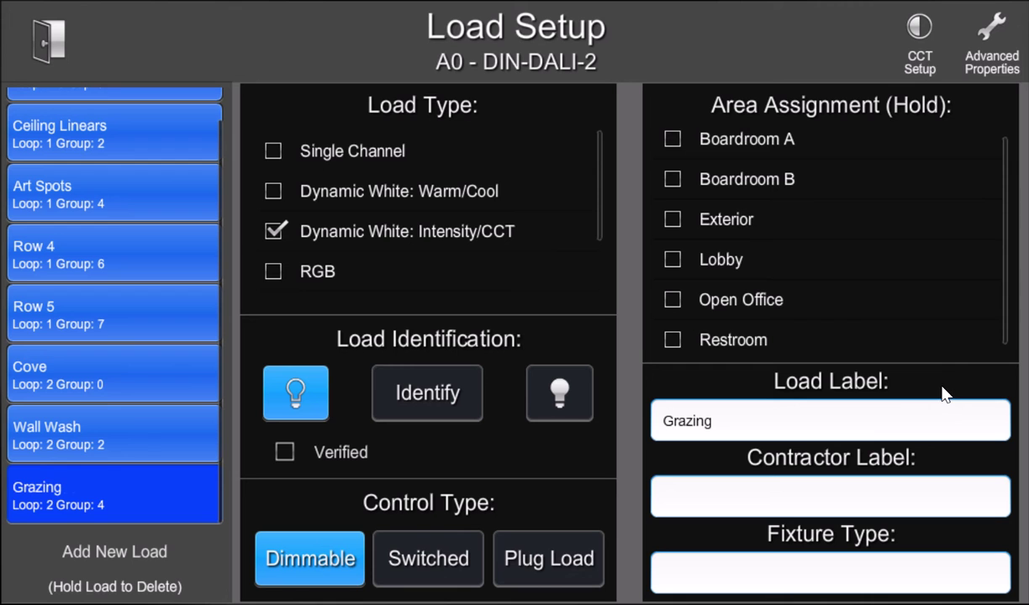
pyautogui.click(783, 271)
# Step: Try the Use Map Points option in the Grazing load's CCT setup, switch it back off and close the setup
pyautogui.click(910, 34)
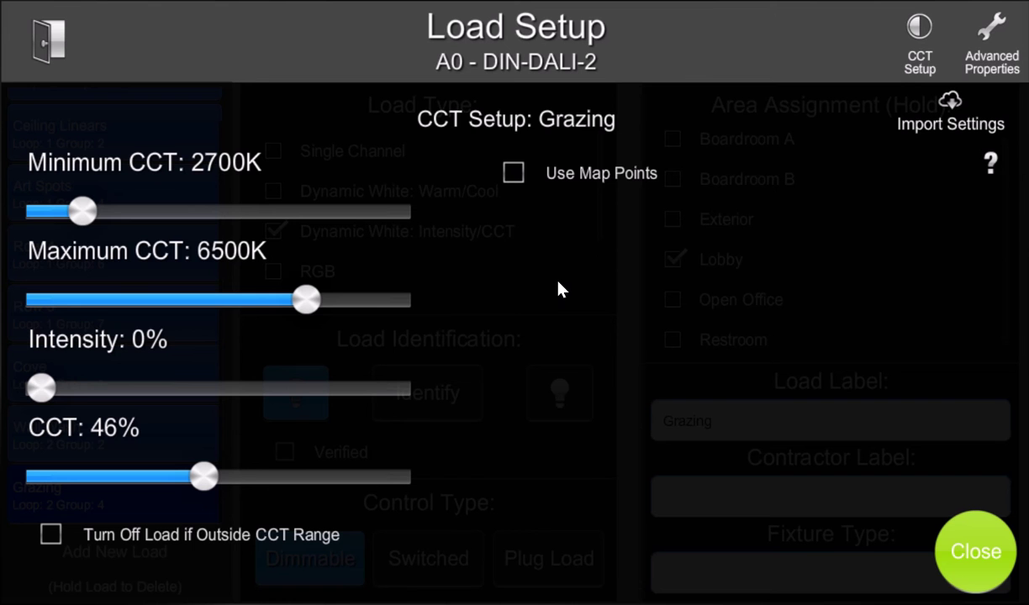
pyautogui.click(595, 182)
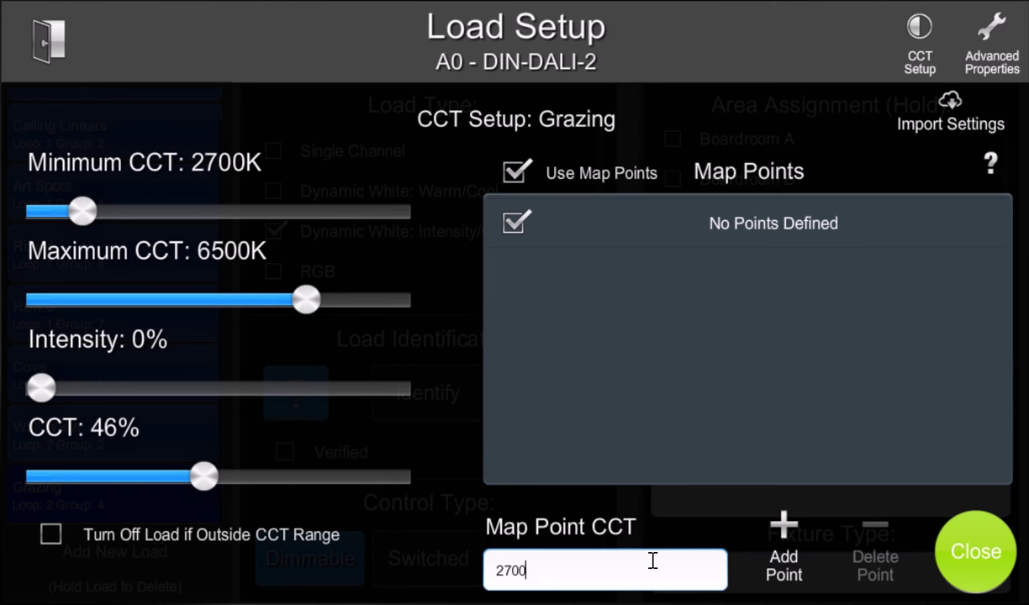
pyautogui.click(584, 173)
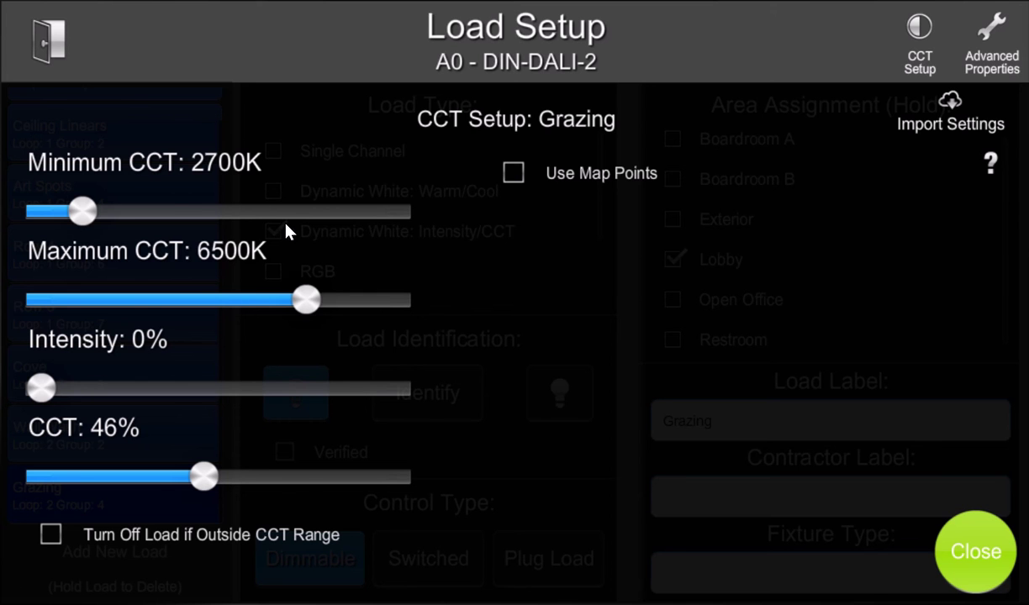
pyautogui.click(970, 559)
# Step: Try the Turn Off Load if Outside CCT Range option in the Wall Wash load's CCT setup and switch it back off
pyautogui.click(135, 451)
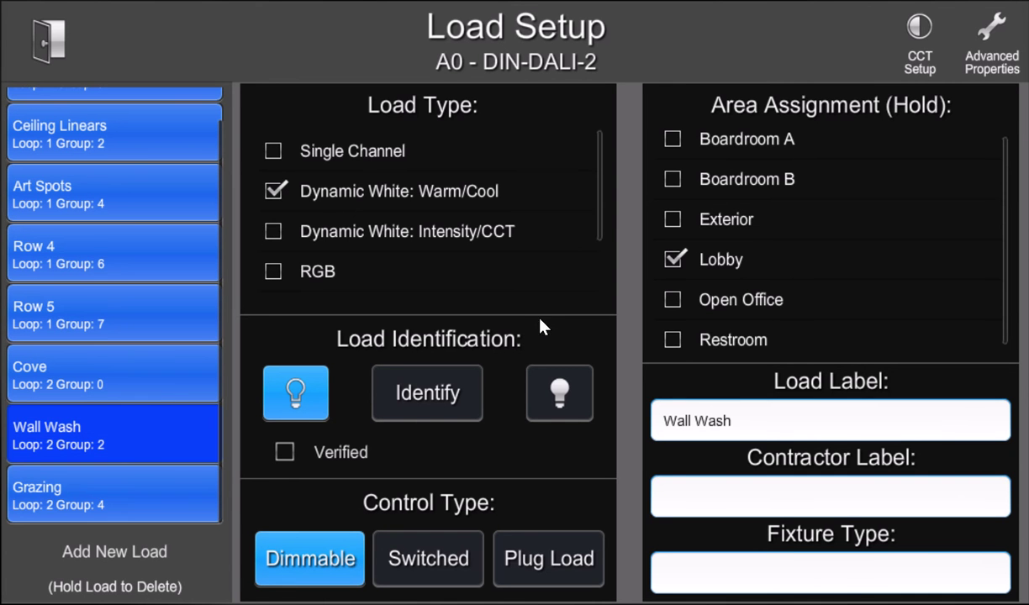
pyautogui.click(920, 34)
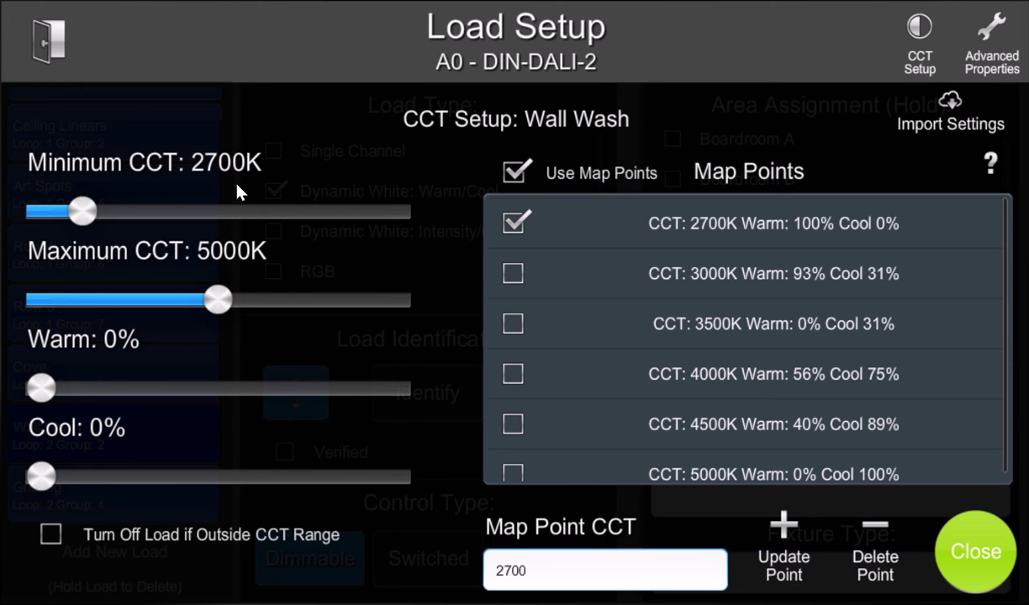
pyautogui.click(202, 542)
pyautogui.click(271, 538)
pyautogui.click(963, 551)
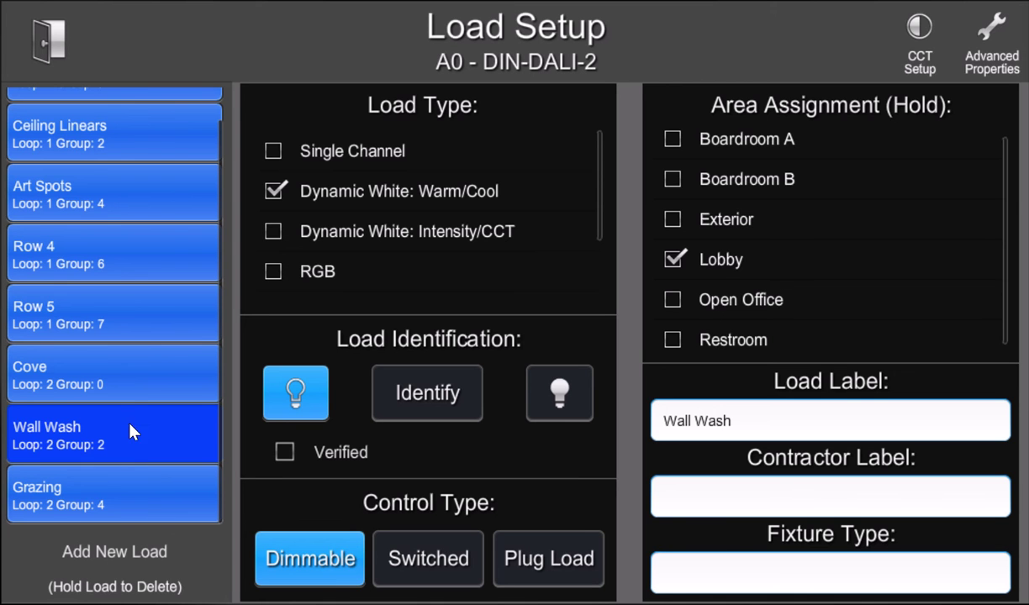
# Step: Set the fixture type of the Lobby's Wall Wash load to F1
pyautogui.click(710, 582)
pyautogui.write('F')
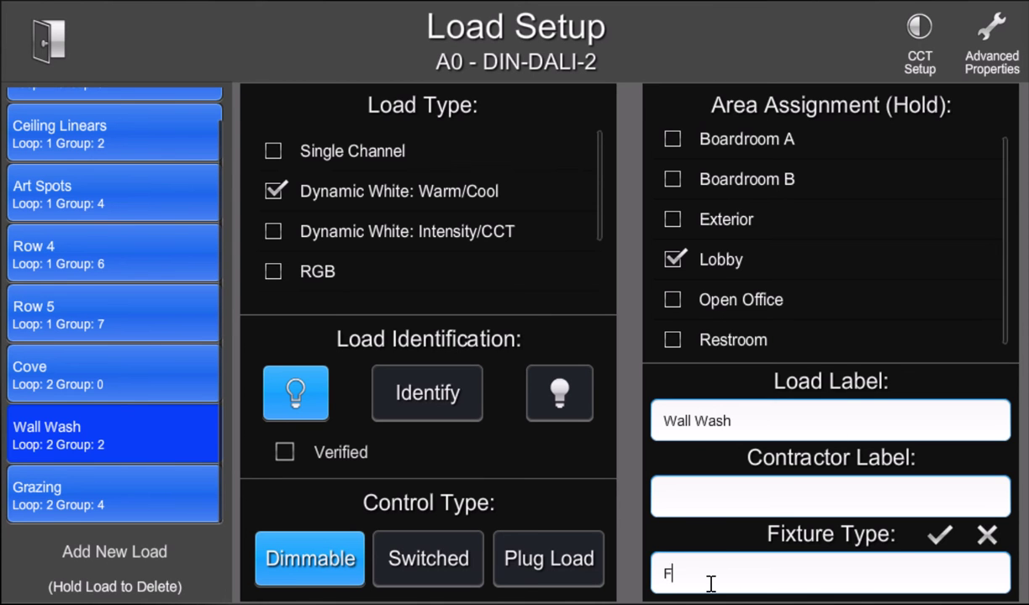
pyautogui.write('1')
pyautogui.click(941, 538)
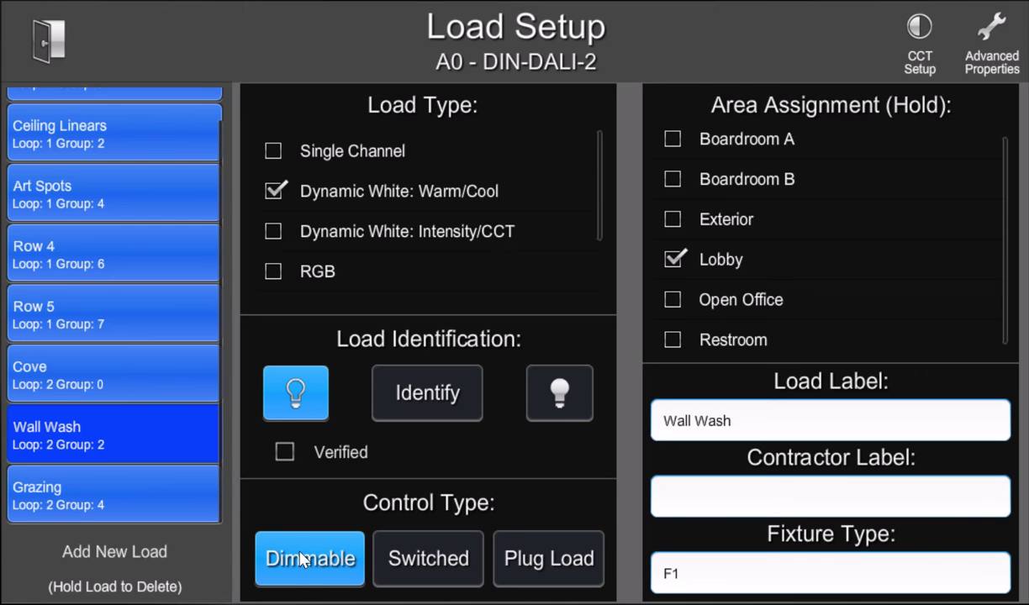
# Step: Add a new load on loop 2 with load index 6
pyautogui.click(87, 557)
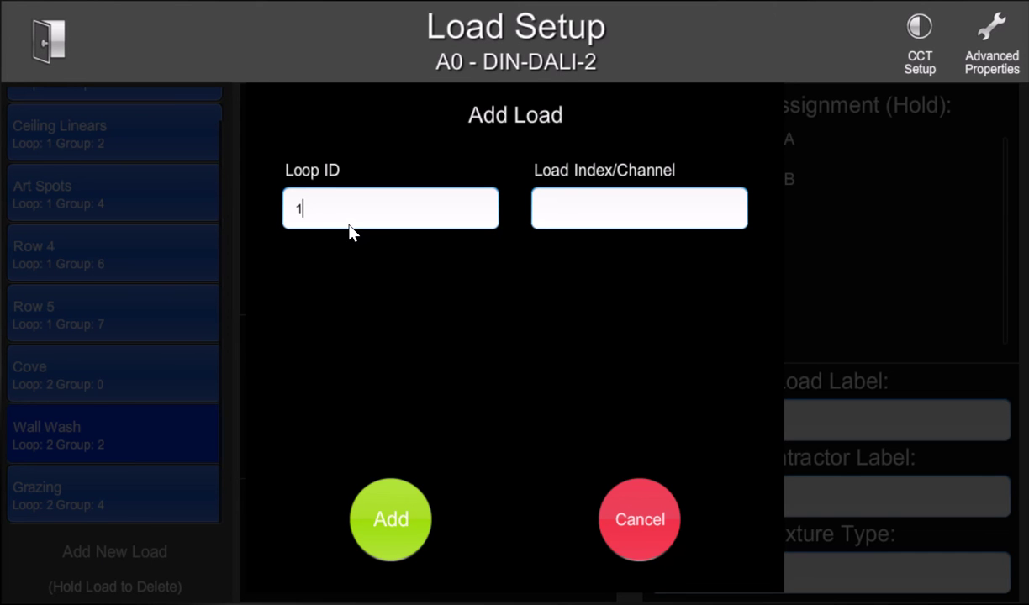
pyautogui.press('BackSpace')
pyautogui.write('2')
pyautogui.press('Tab')
pyautogui.write('6')
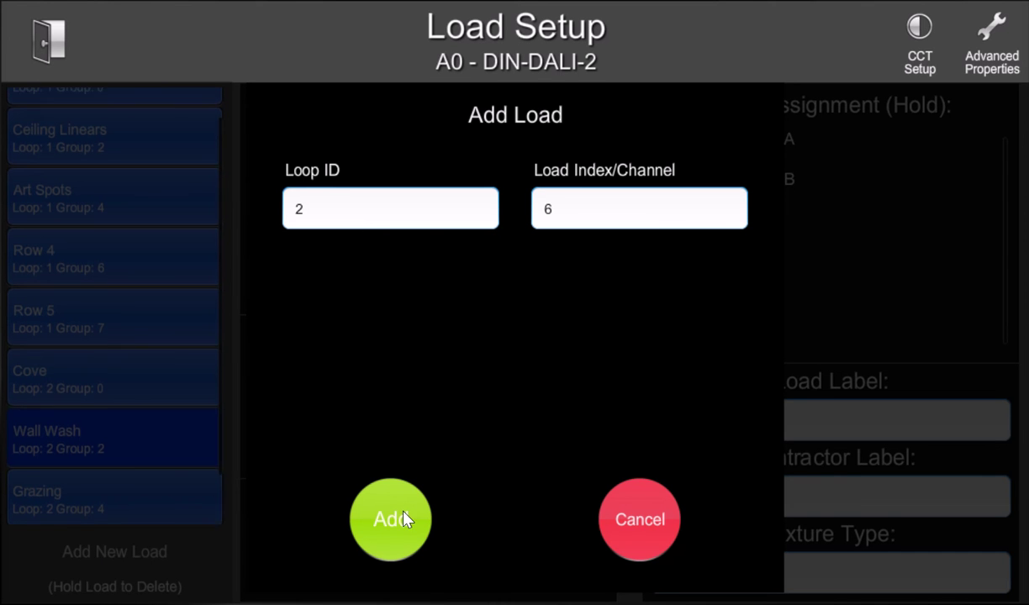
pyautogui.click(403, 519)
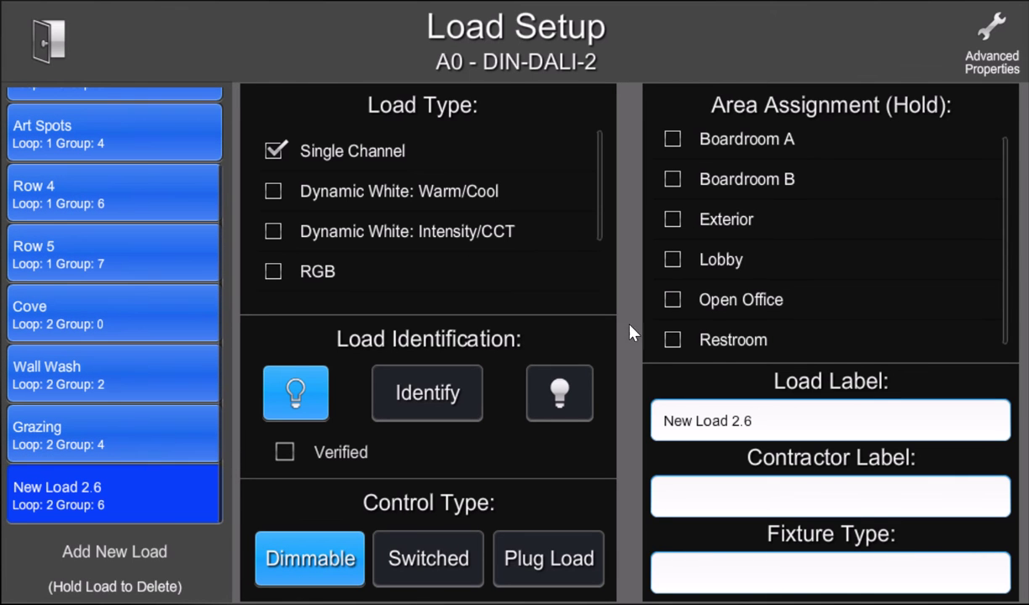
# Step: Assign the new load to the Open Office area and label it Wall Wash
pyautogui.click(719, 301)
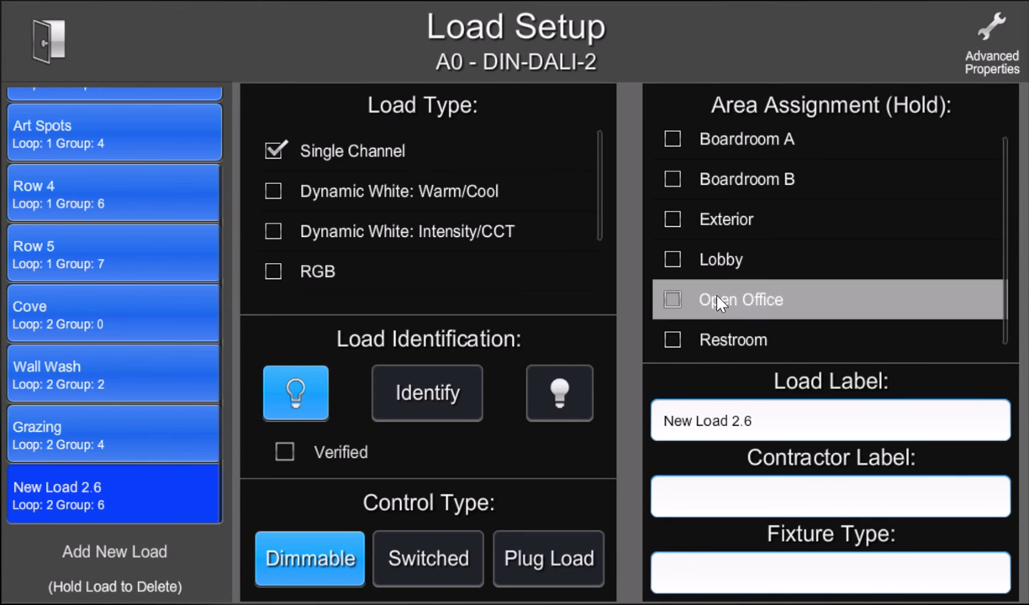
pyautogui.click(794, 431)
pyautogui.write('Wall Wash')
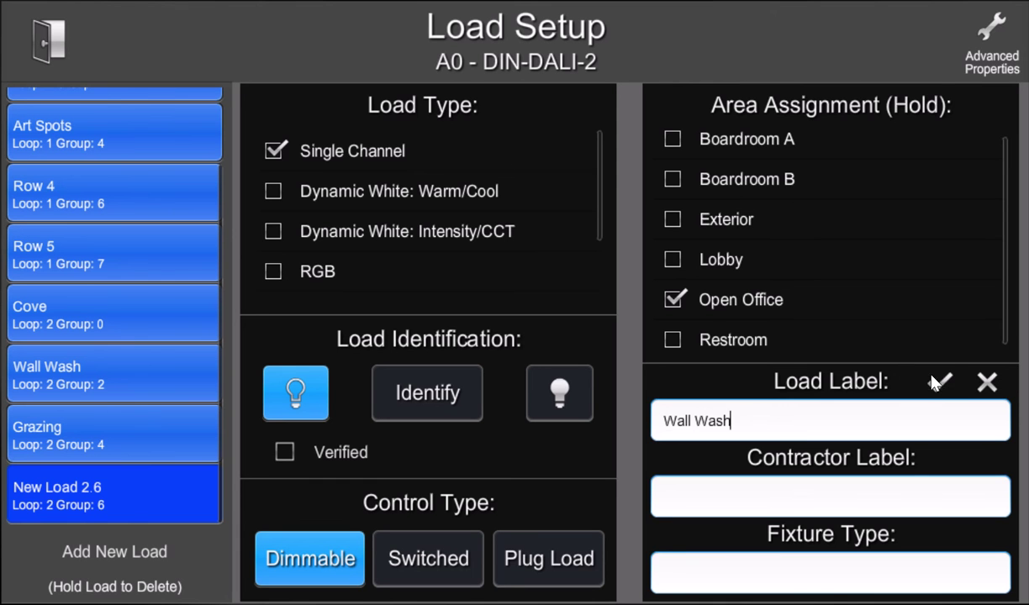
pyautogui.click(936, 382)
# Step: Set the Open Office Wall Wash load's fixture type to F1 and its load type to Dynamic White: Warm/Cool
pyautogui.click(828, 579)
pyautogui.write('F1')
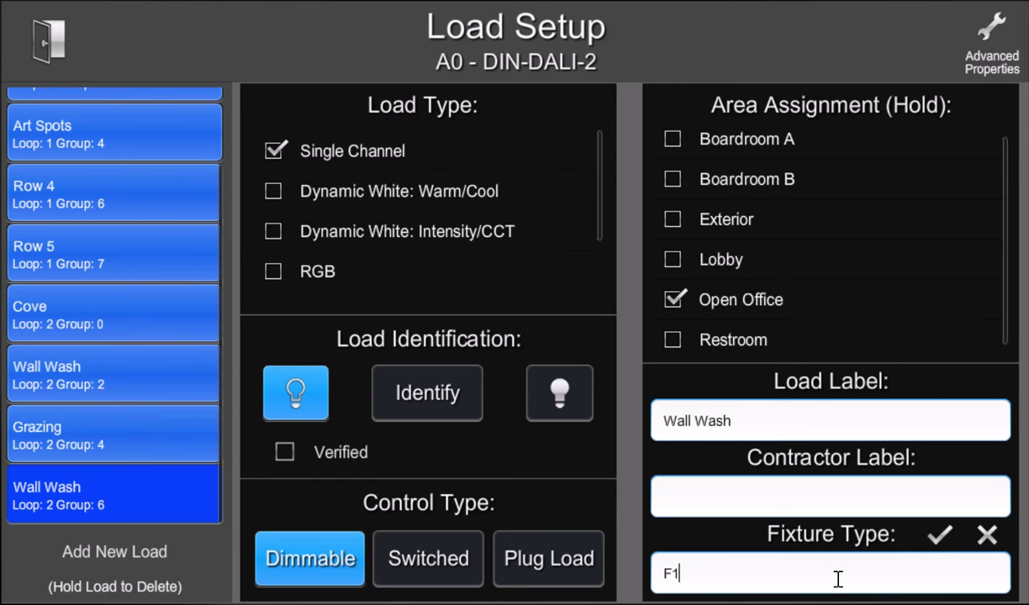
pyautogui.click(939, 534)
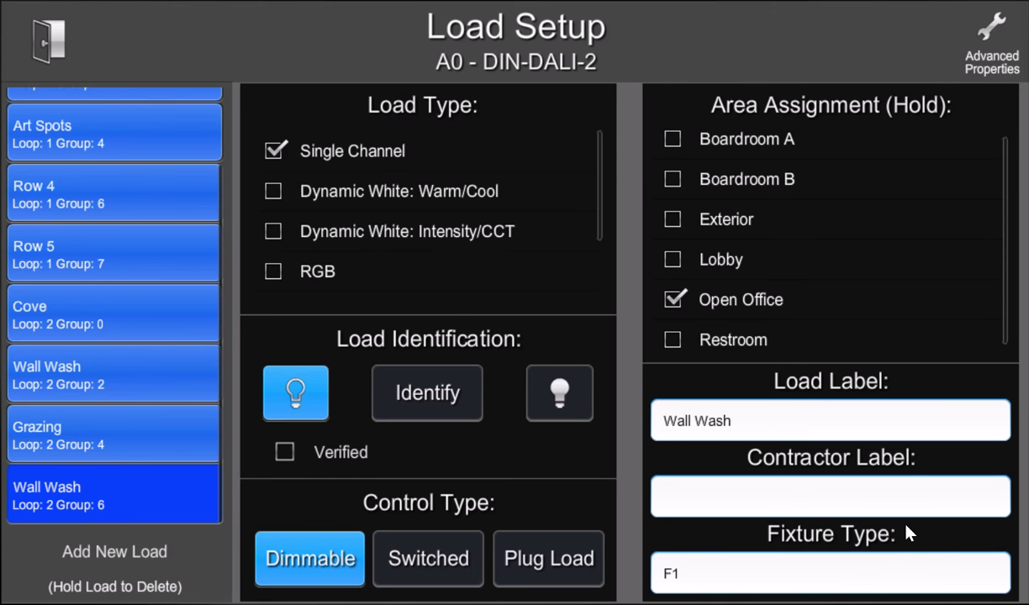
pyautogui.click(341, 195)
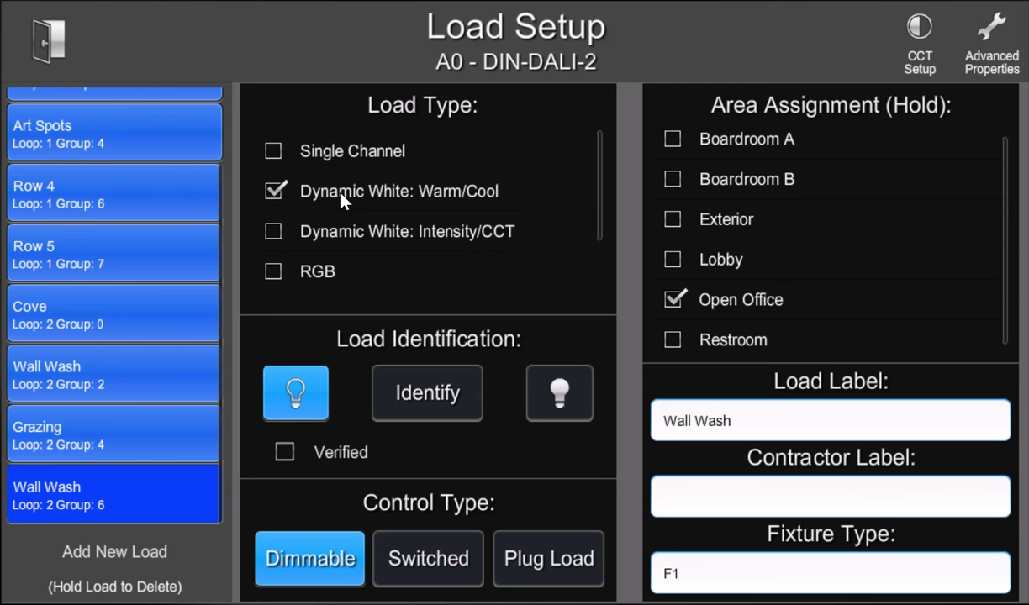
# Step: Import the CCT settings of the Wall Wash load with fixture type F1 into the Open Office Wall Wash load
pyautogui.click(925, 42)
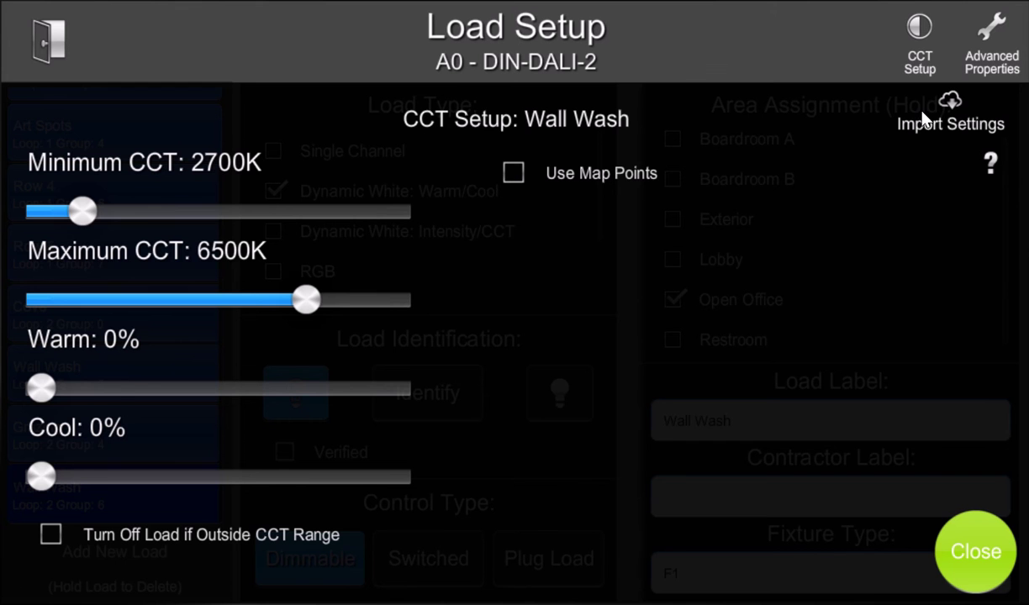
pyautogui.click(952, 107)
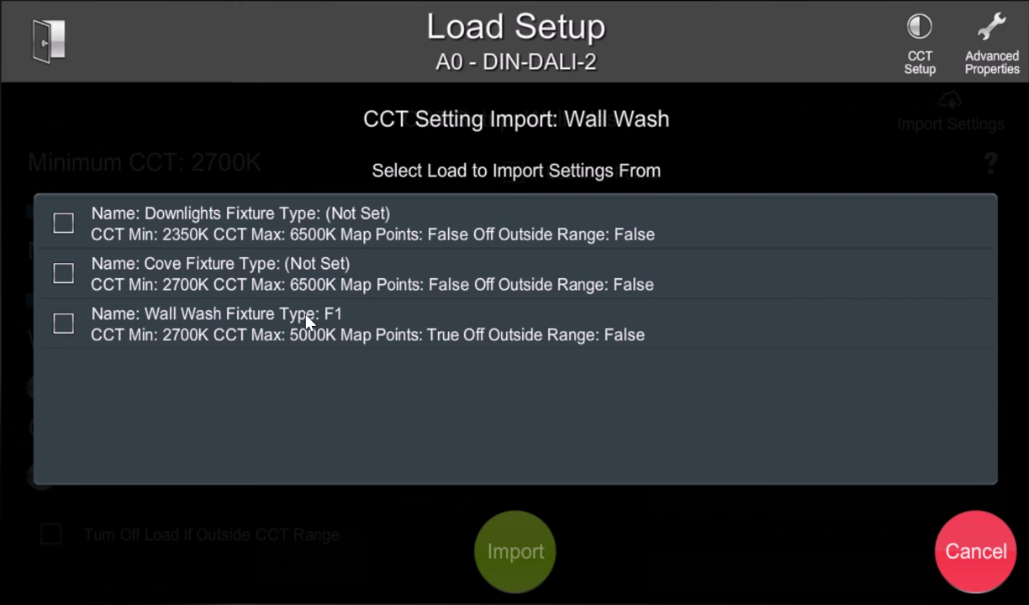
pyautogui.click(310, 244)
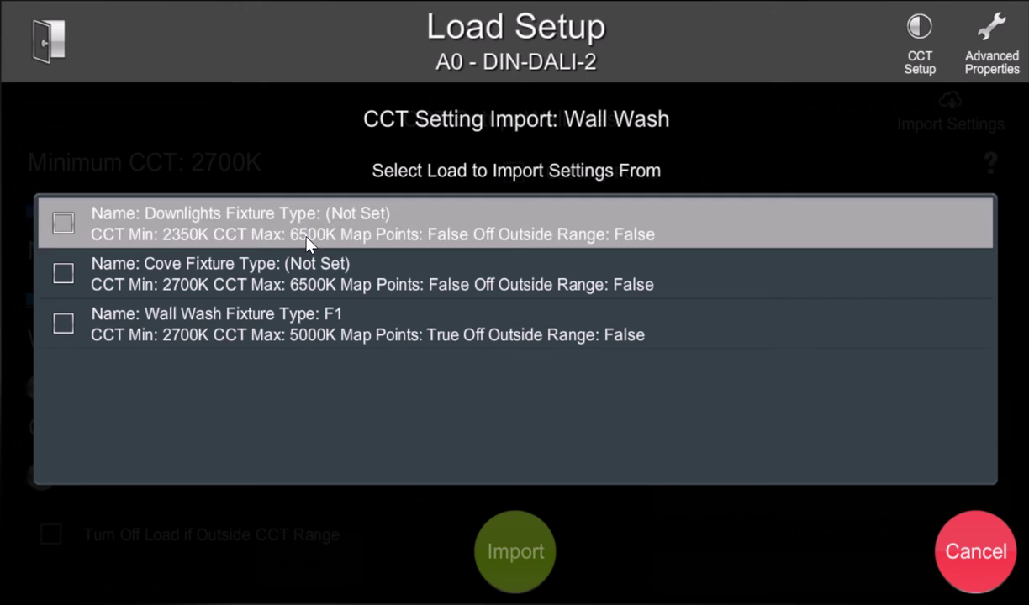
pyautogui.click(305, 266)
pyautogui.click(285, 244)
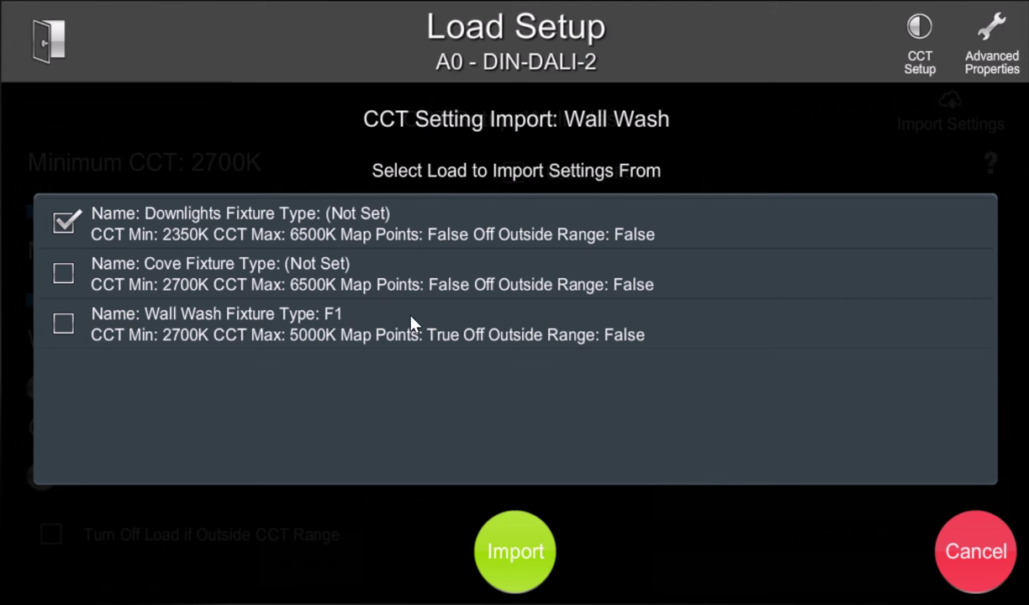
pyautogui.click(340, 323)
pyautogui.click(518, 565)
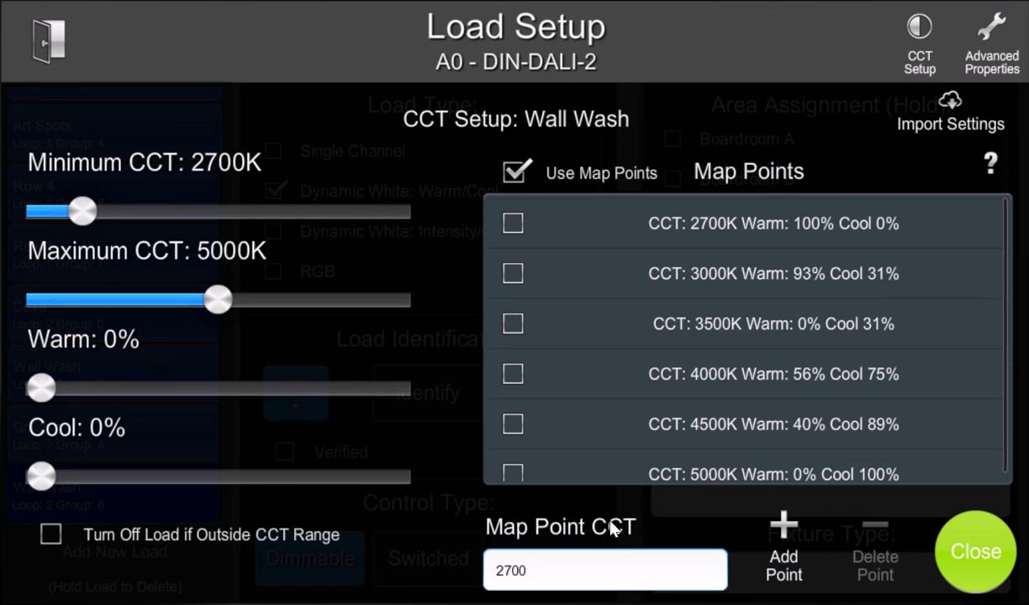
# Step: Check the imported map points and exit the load setup to the main ShowRunner Setup screen
pyautogui.scroll(-1, 774, 311)
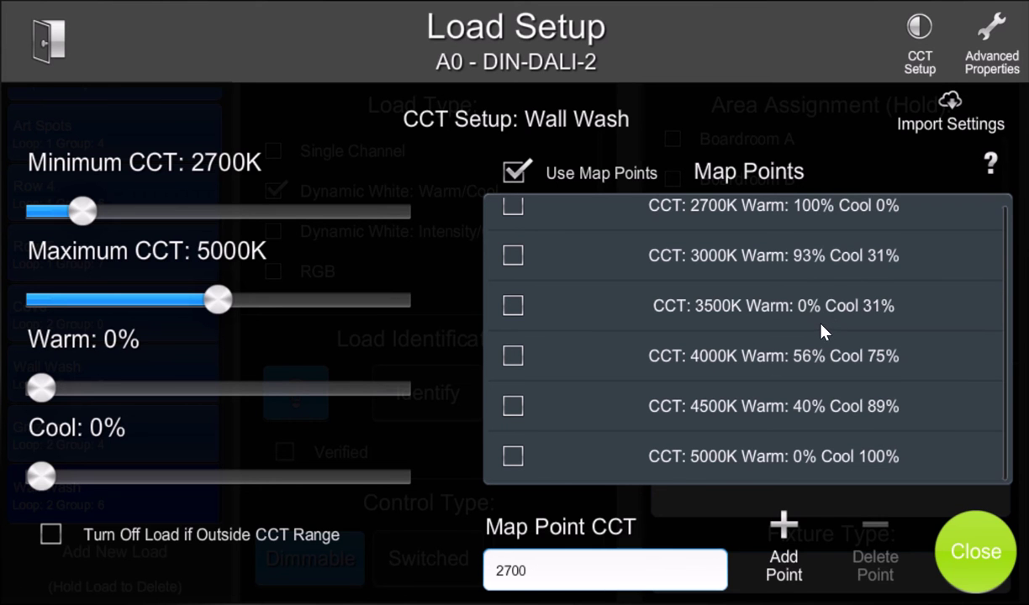
pyautogui.scroll(1, 833, 361)
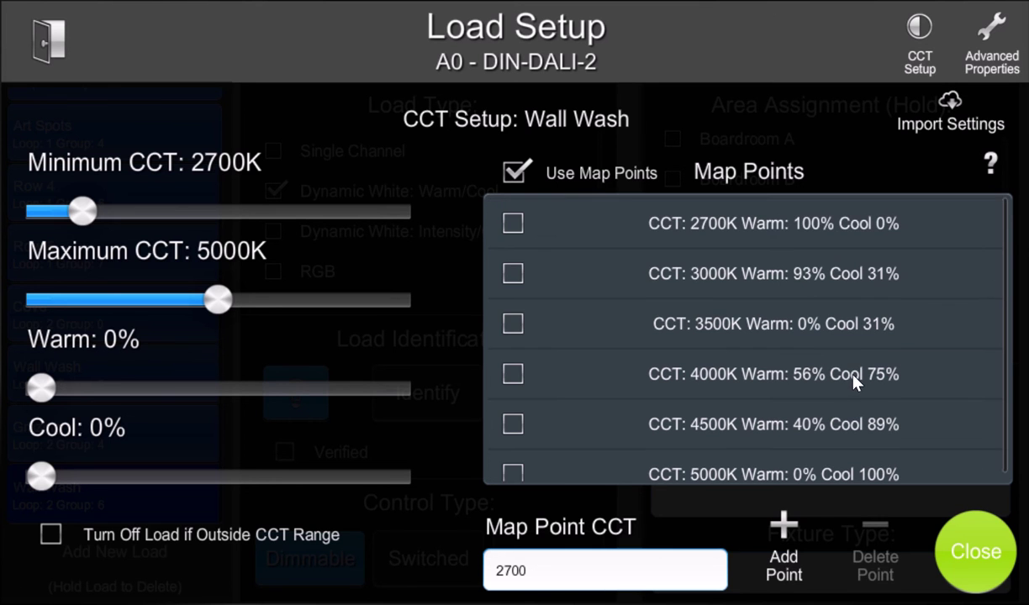
pyautogui.scroll(-1, 850, 370)
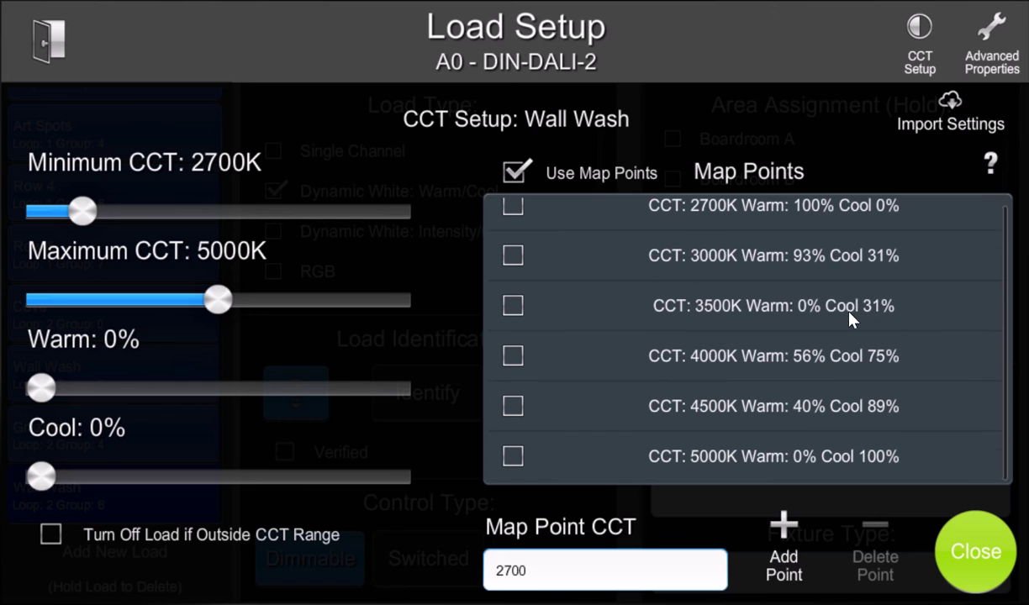
pyautogui.click(975, 551)
pyautogui.click(44, 49)
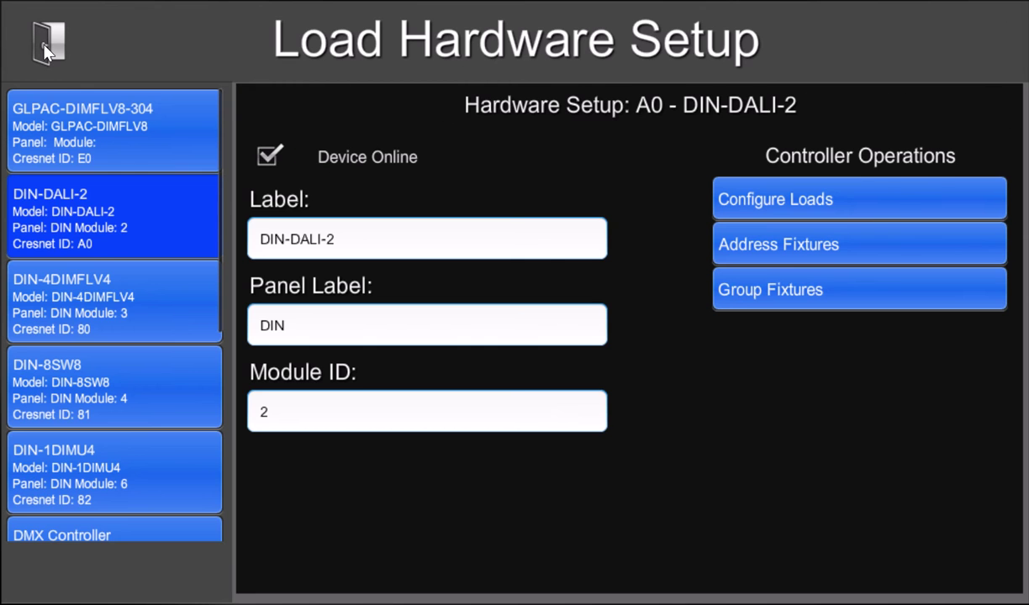
pyautogui.click(44, 48)
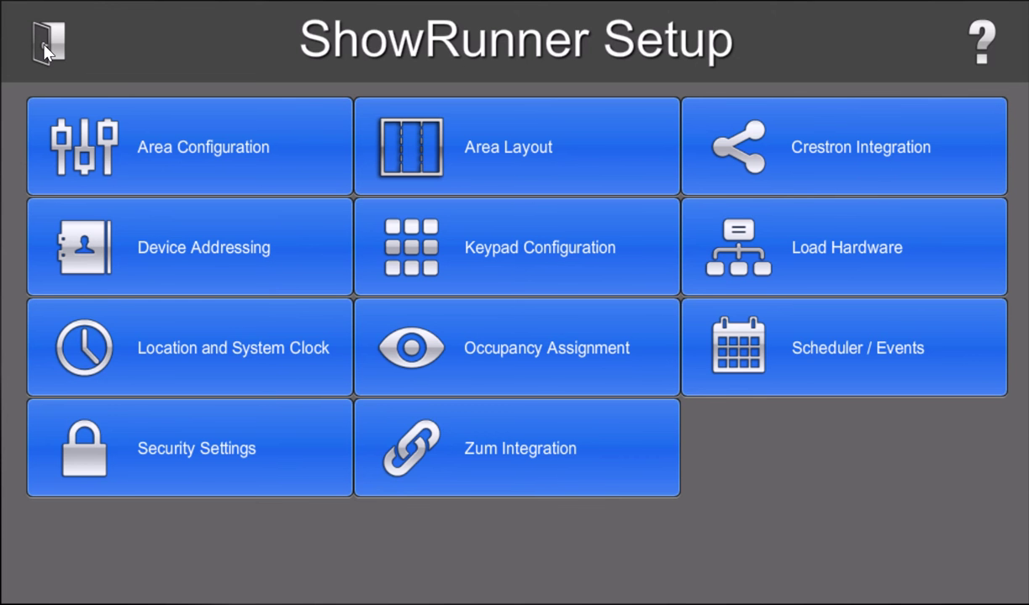